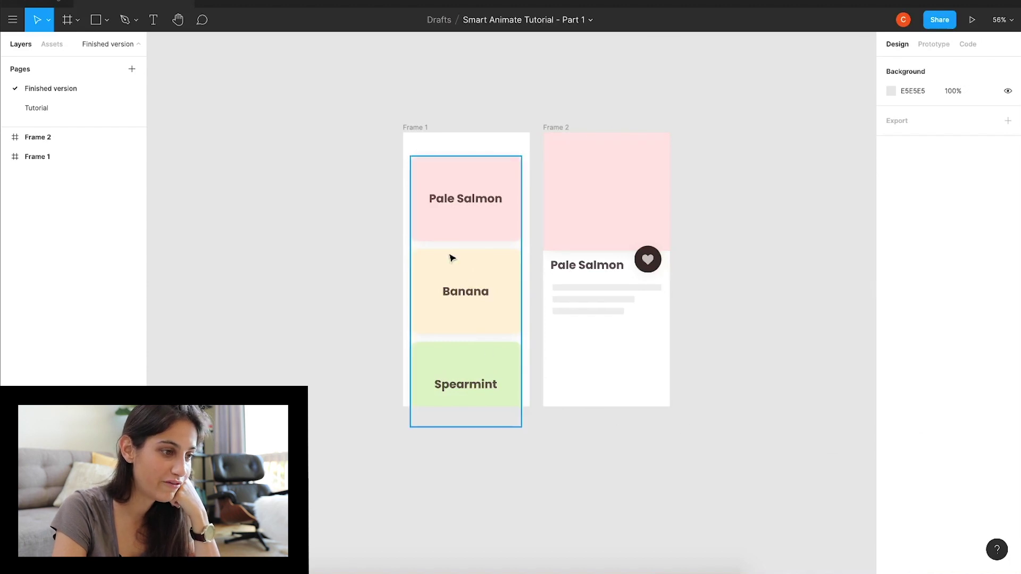
click(413, 128)
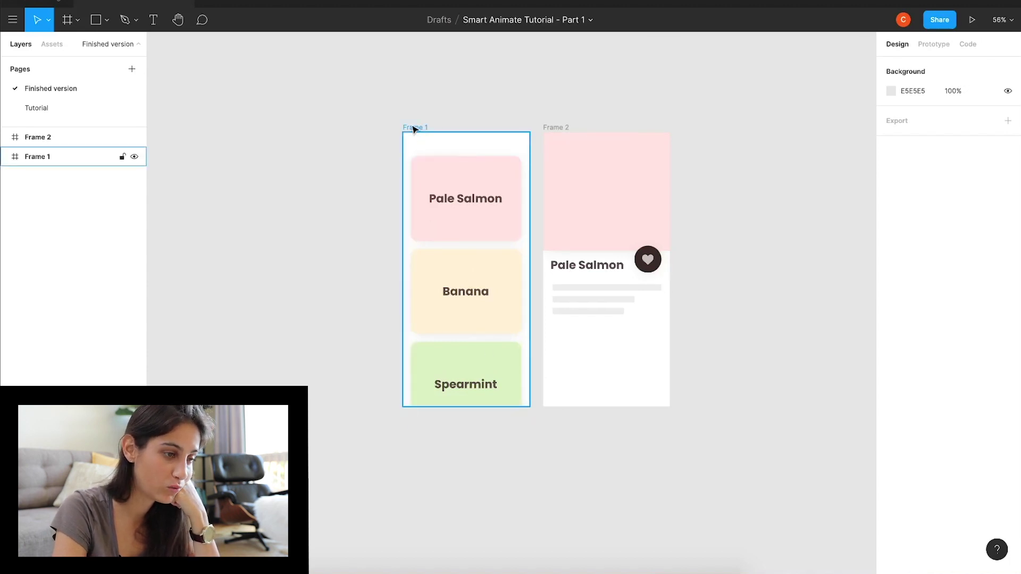
click(553, 130)
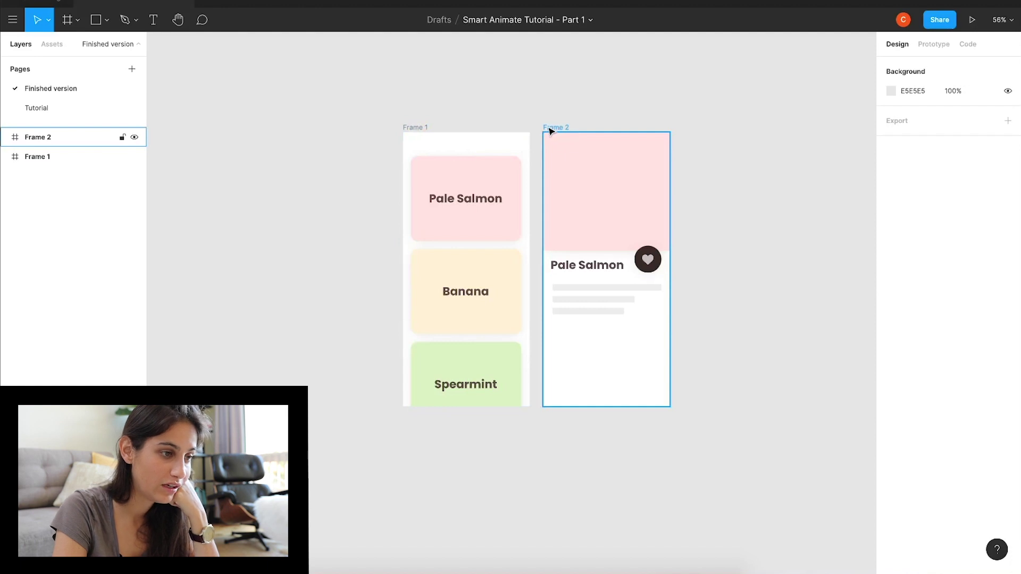
click(484, 125)
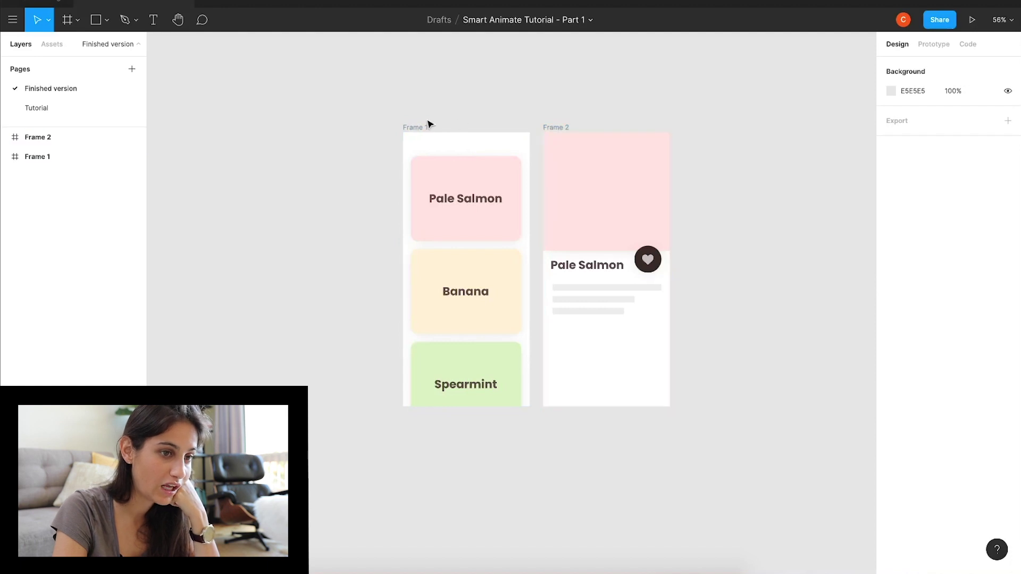
click(973, 21)
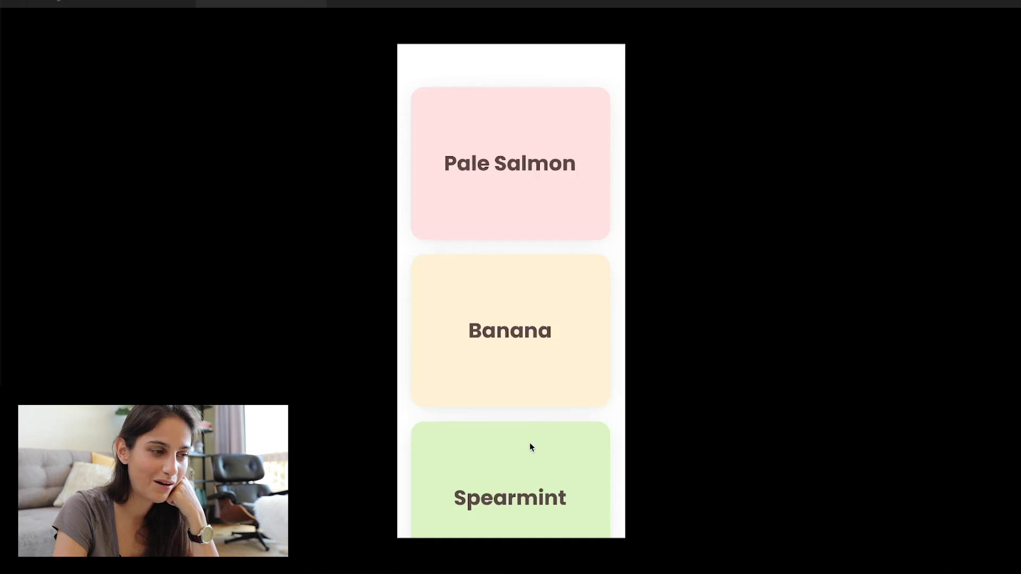
click(527, 201)
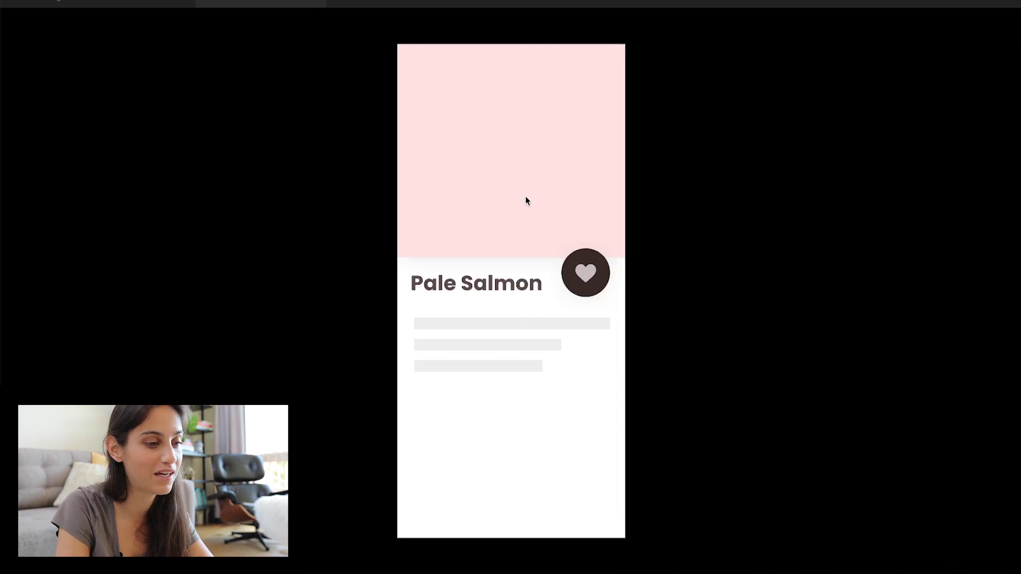
click(527, 201)
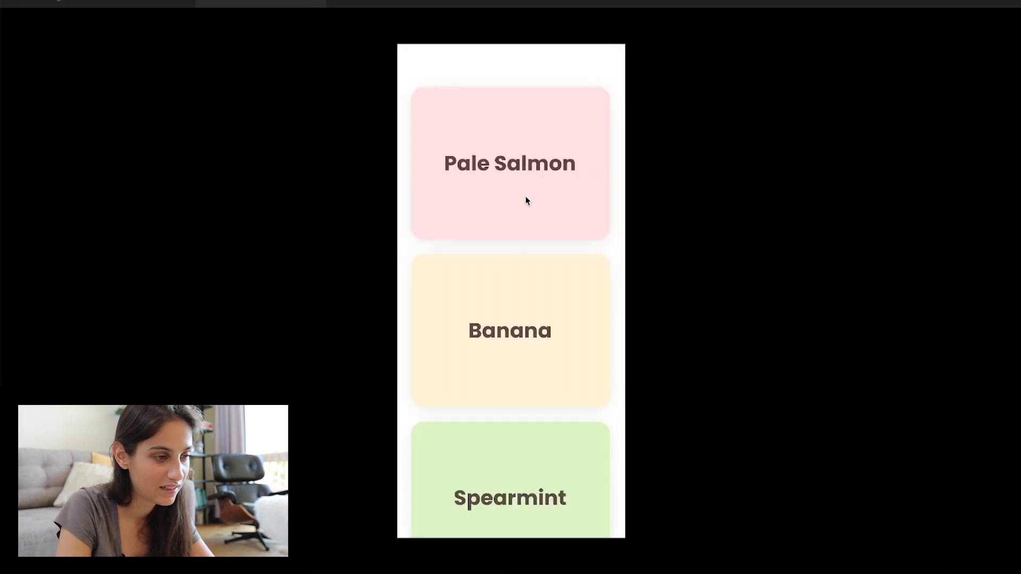
click(542, 165)
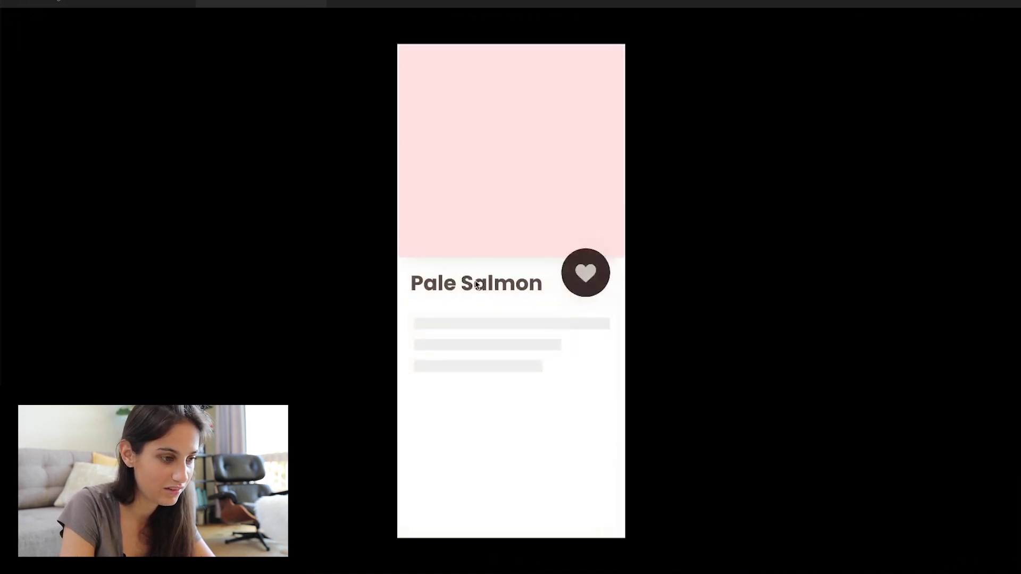
click(476, 284)
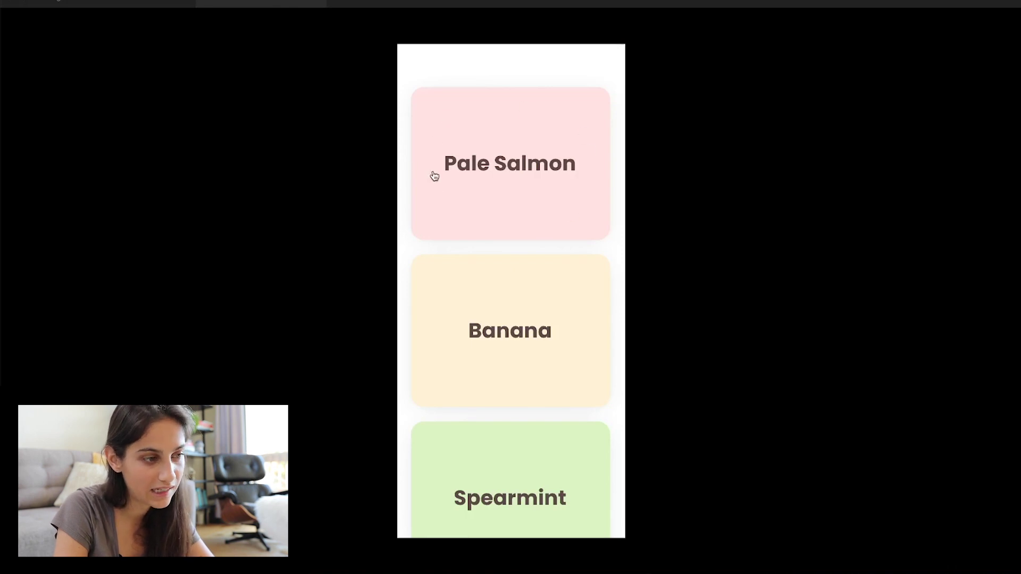
click(490, 220)
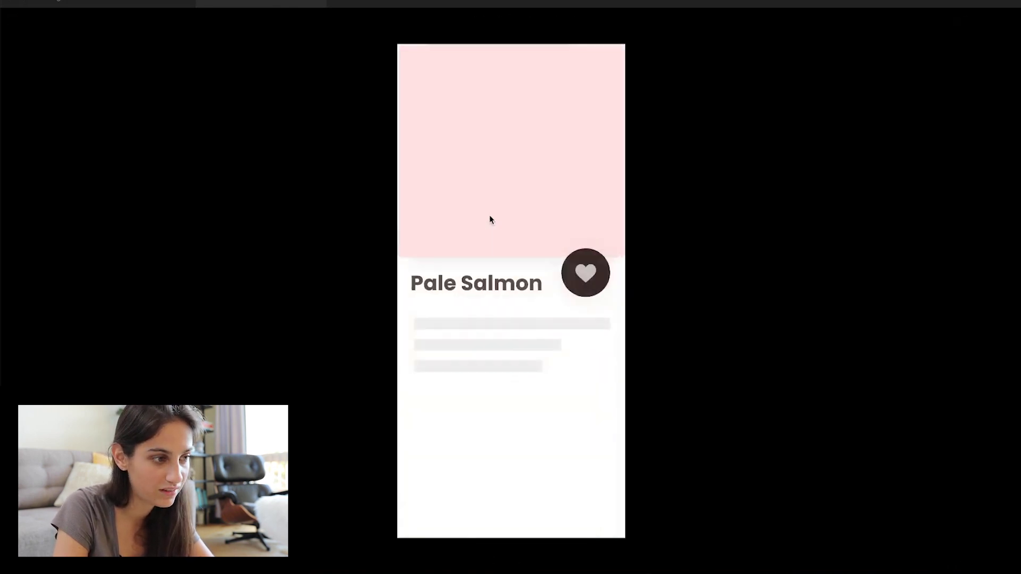
click(490, 219)
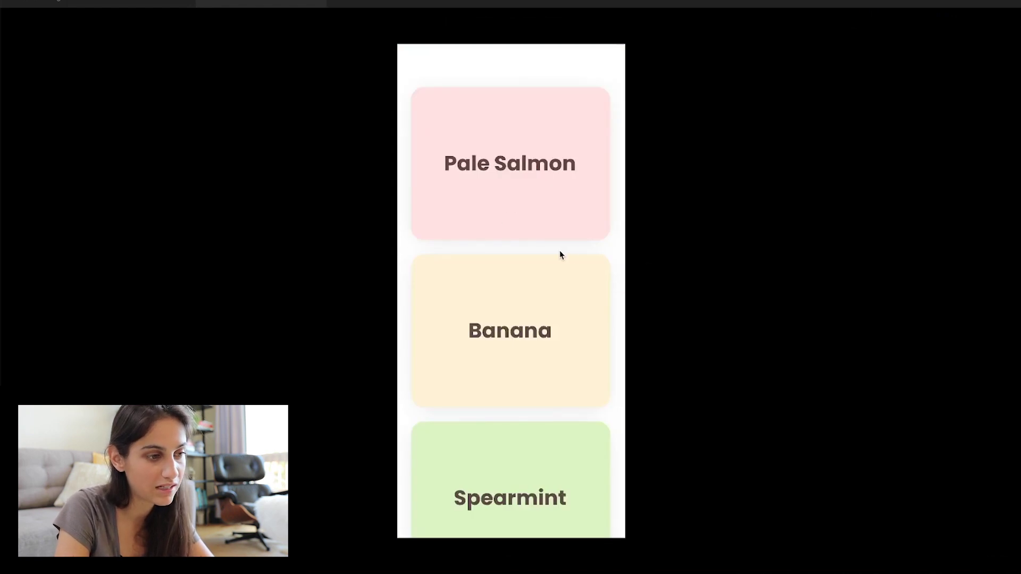
click(557, 211)
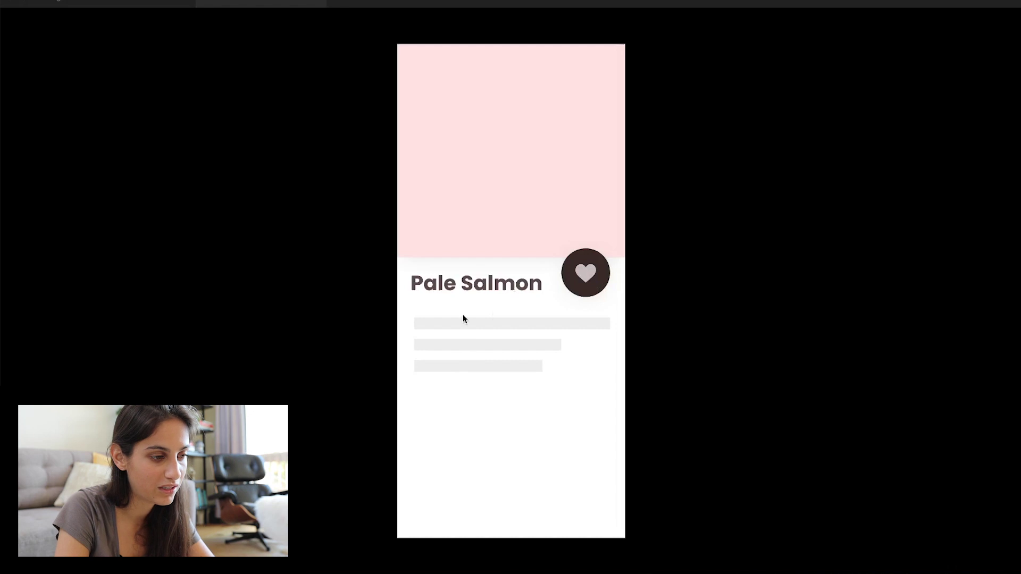
click(461, 344)
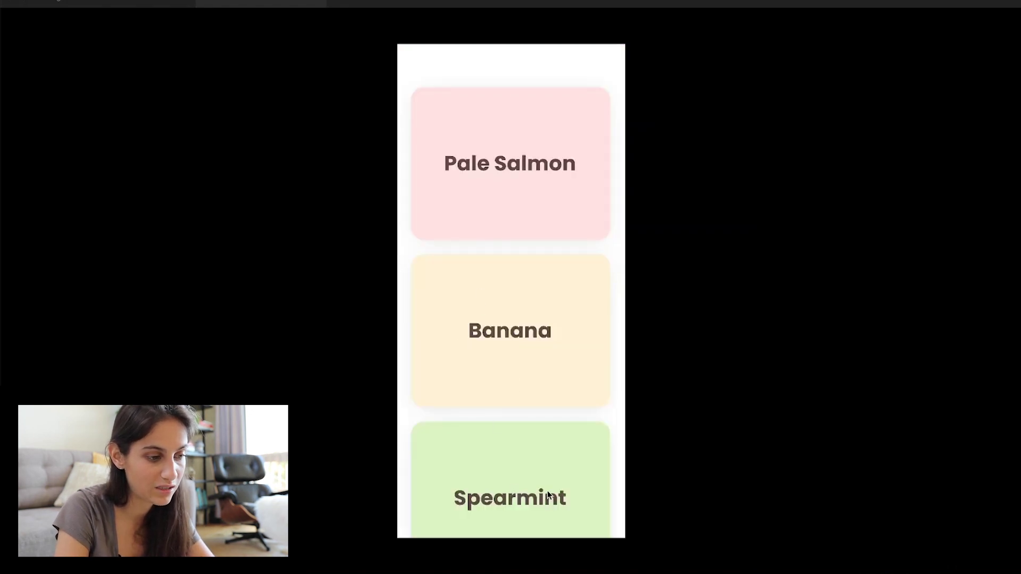
click(503, 203)
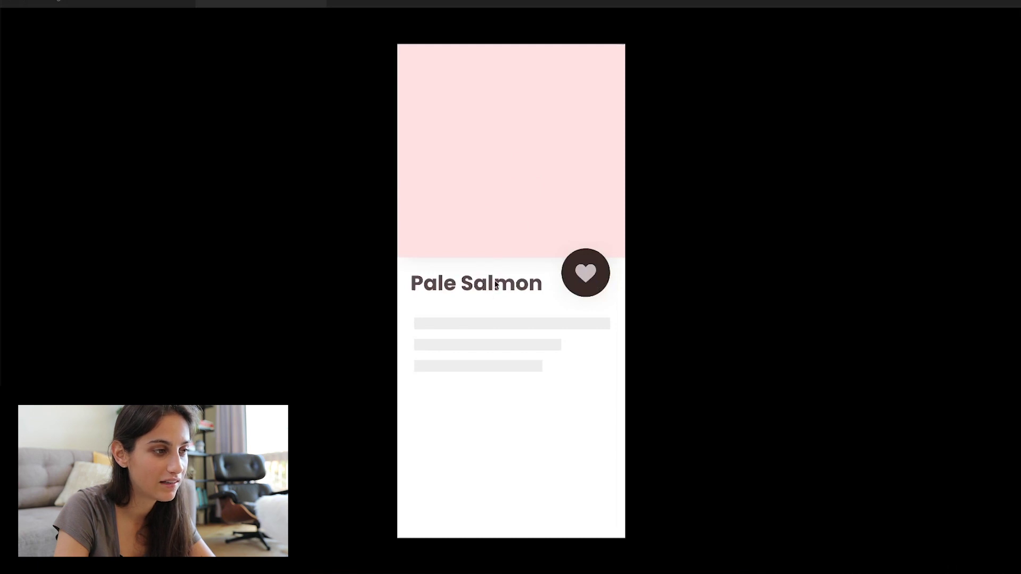
click(321, 3)
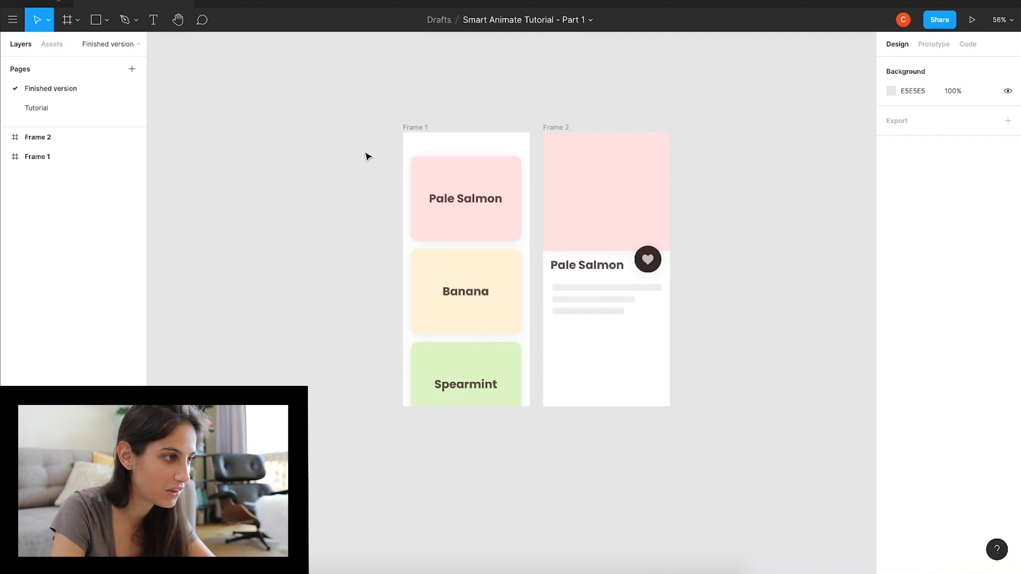
Inspect the detail screen's header and heart button layers, then switch to the Tutorial page
click(618, 241)
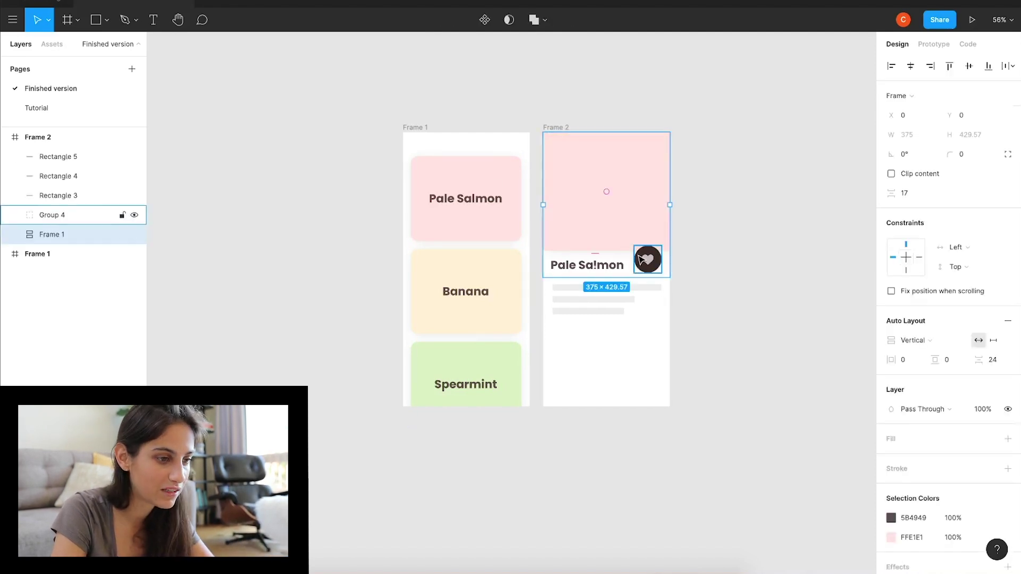
click(647, 264)
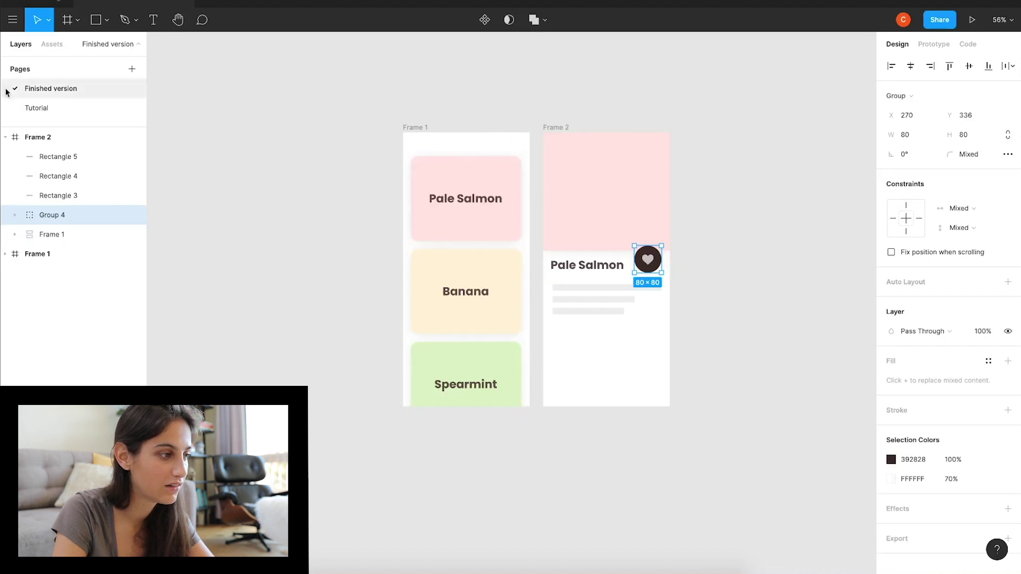
click(26, 110)
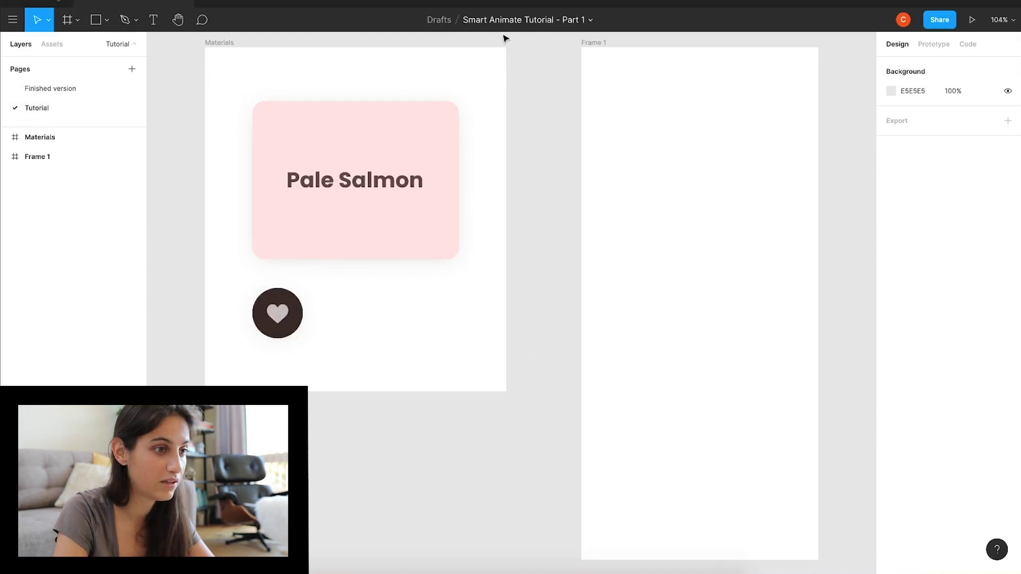
Inspect the Pale Salmon card group's background rectangle and text layers
click(595, 44)
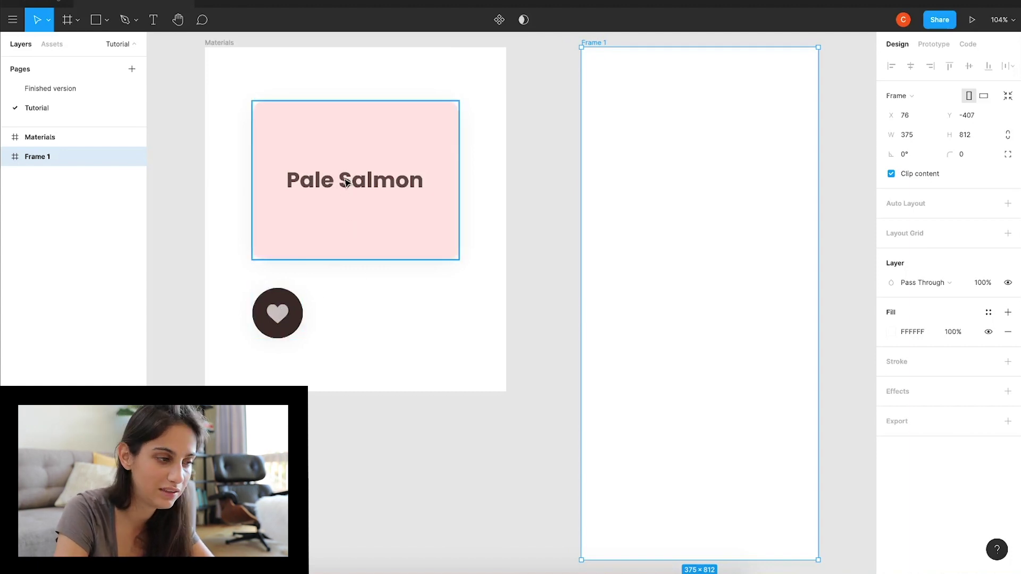
click(420, 221)
click(14, 176)
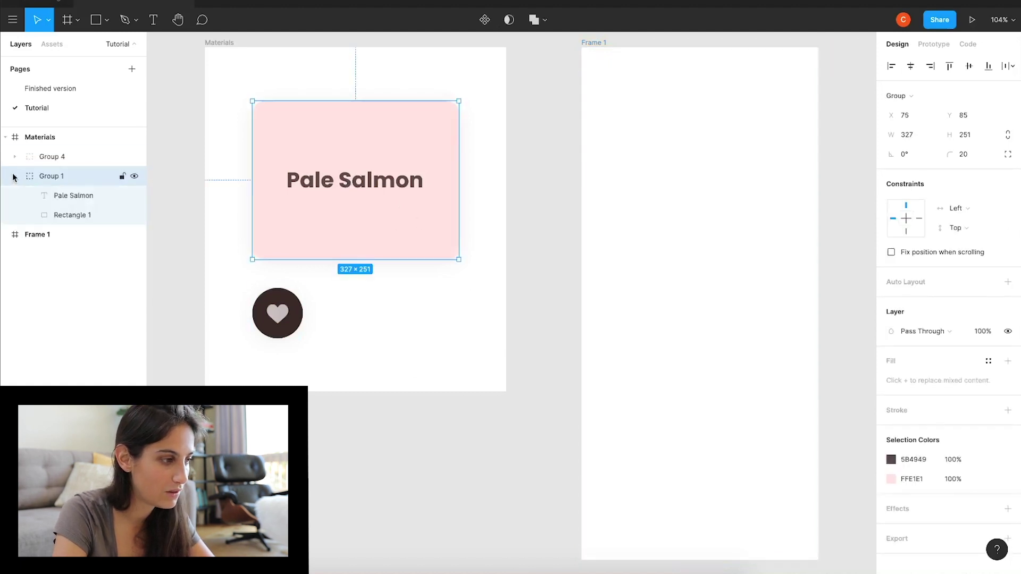
click(63, 215)
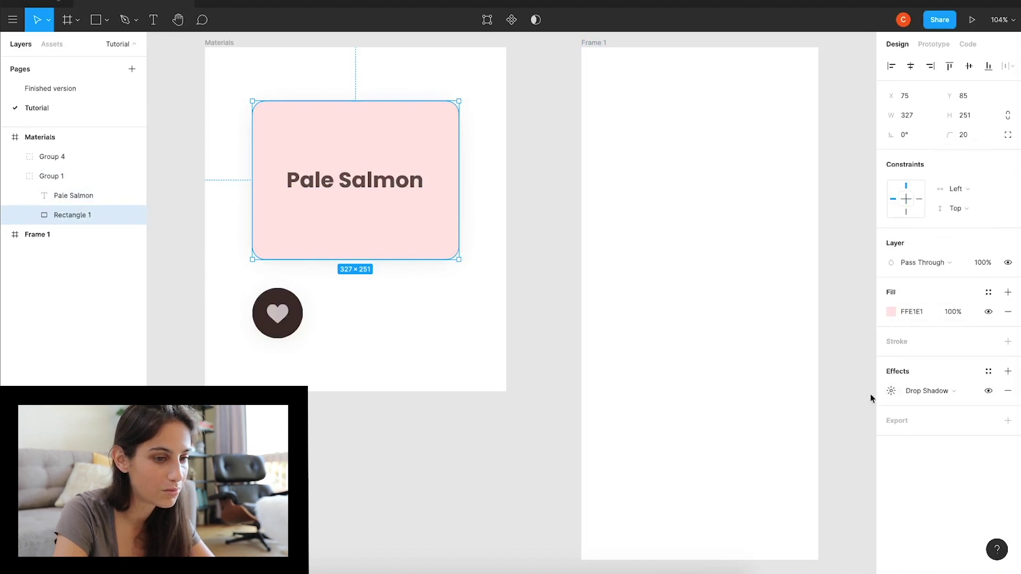
click(59, 197)
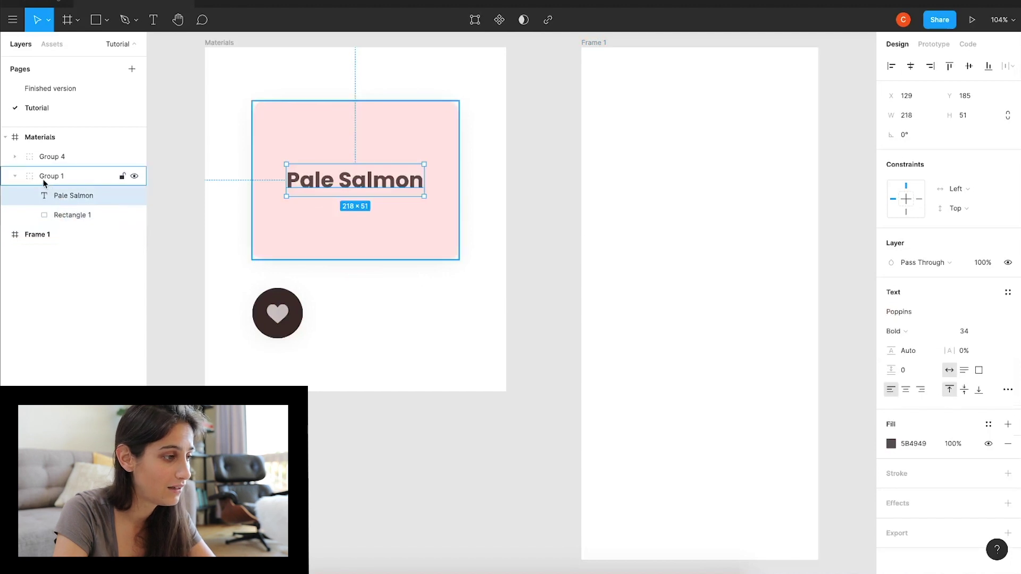
Collapse the card group and copy the Pale Salmon card into Frame 1 at X 24, Y 76
click(42, 180)
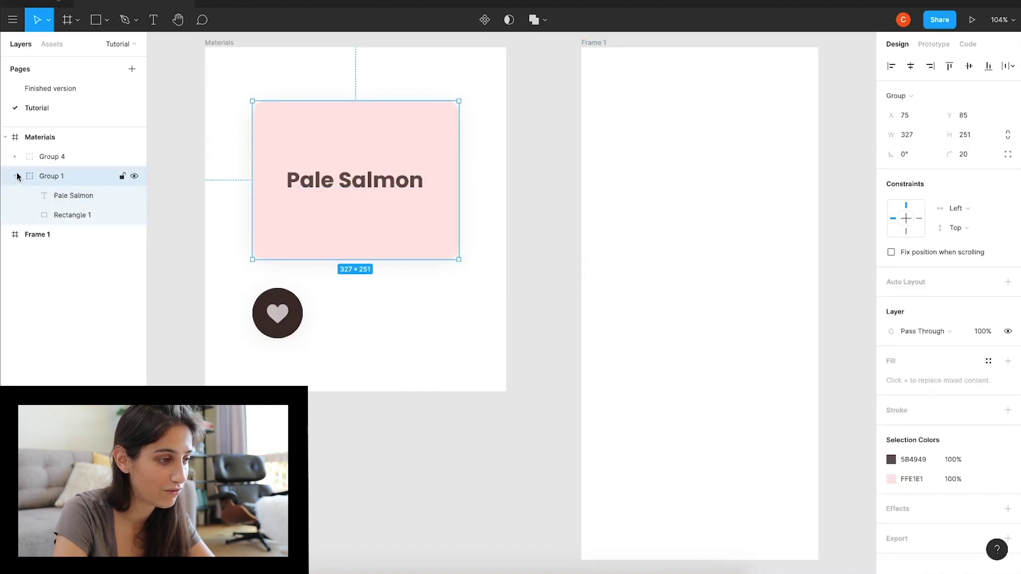
click(17, 176)
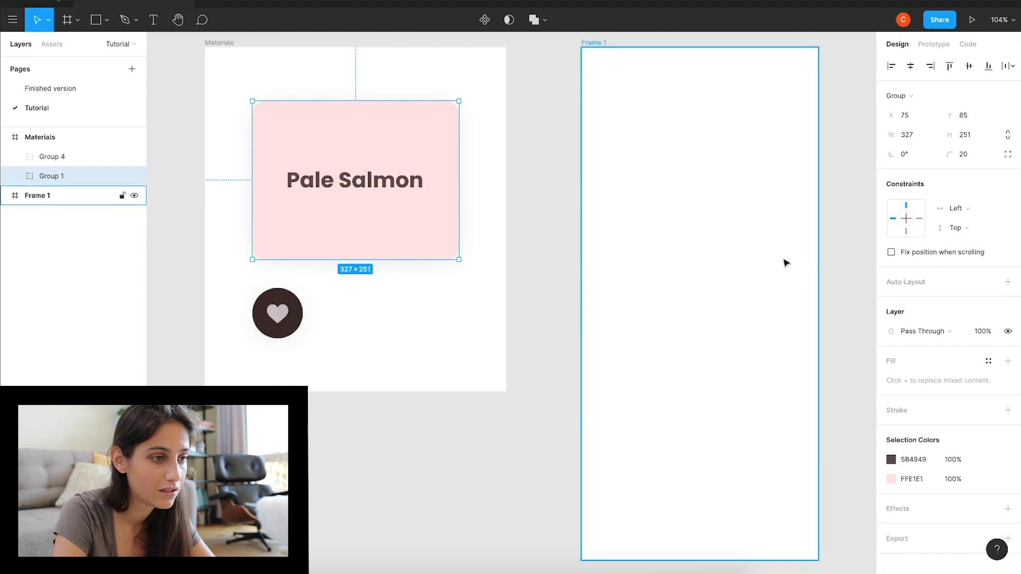
click(677, 162)
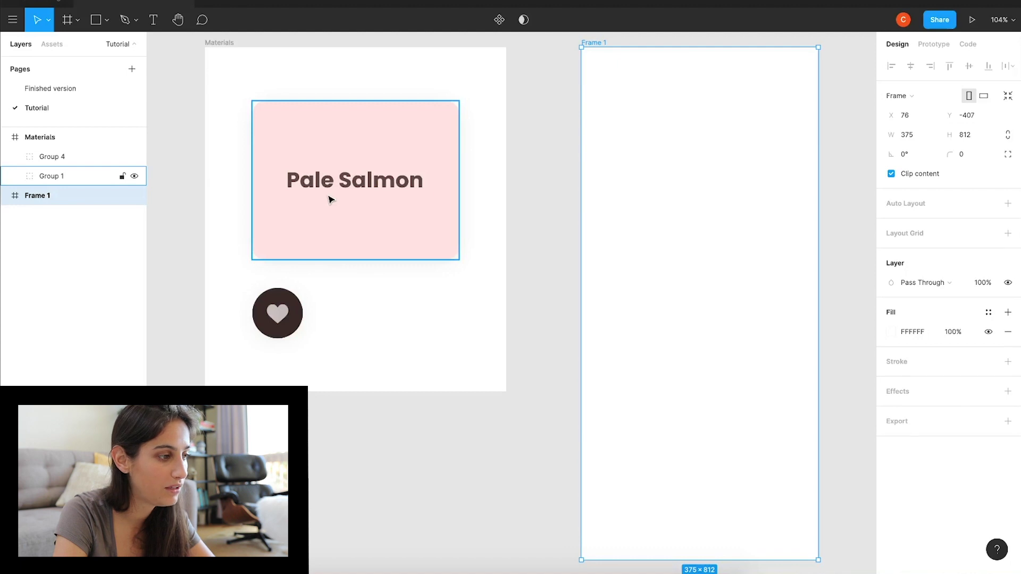
drag(330, 199, 677, 194)
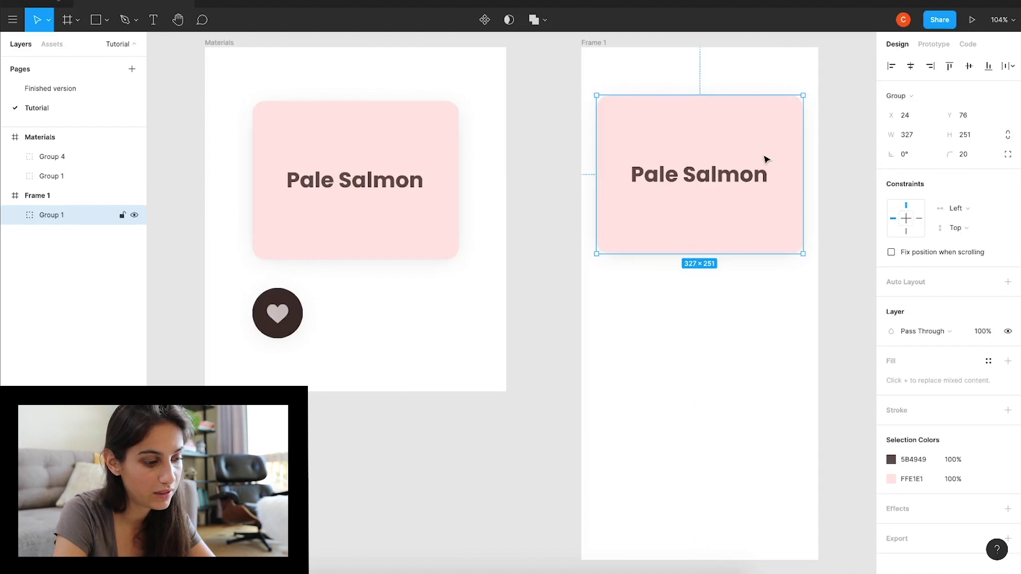
Duplicate the card twice in Frame 1 so three cards stack vertically
key(super+d)
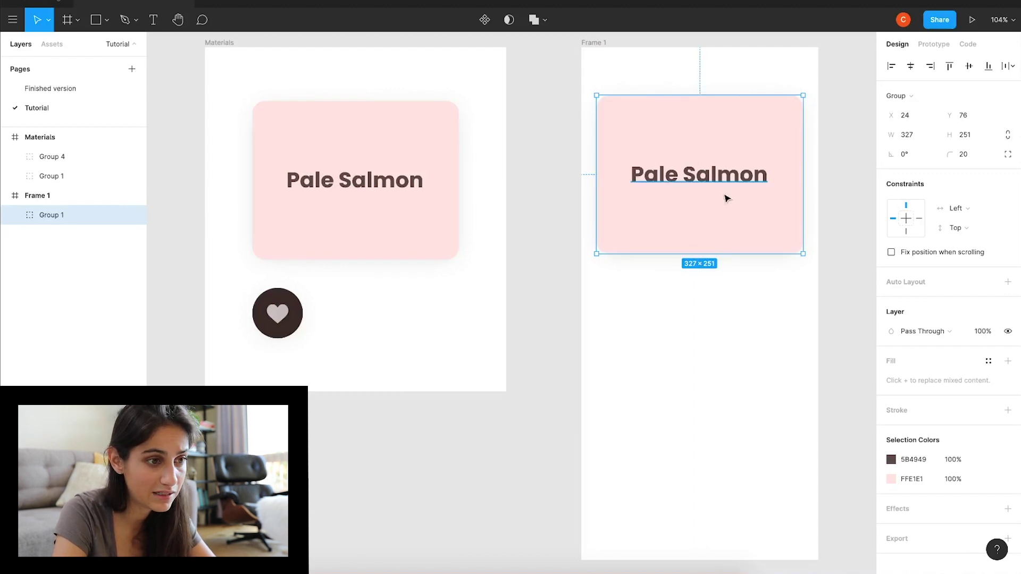
drag(726, 199, 731, 369)
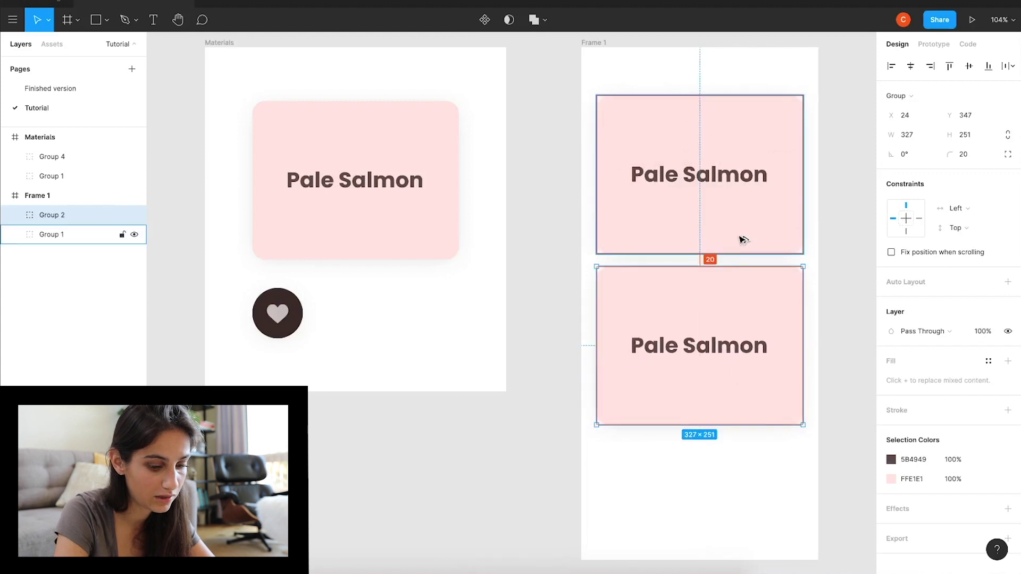
key(Up)
key(Up)
key(Up)
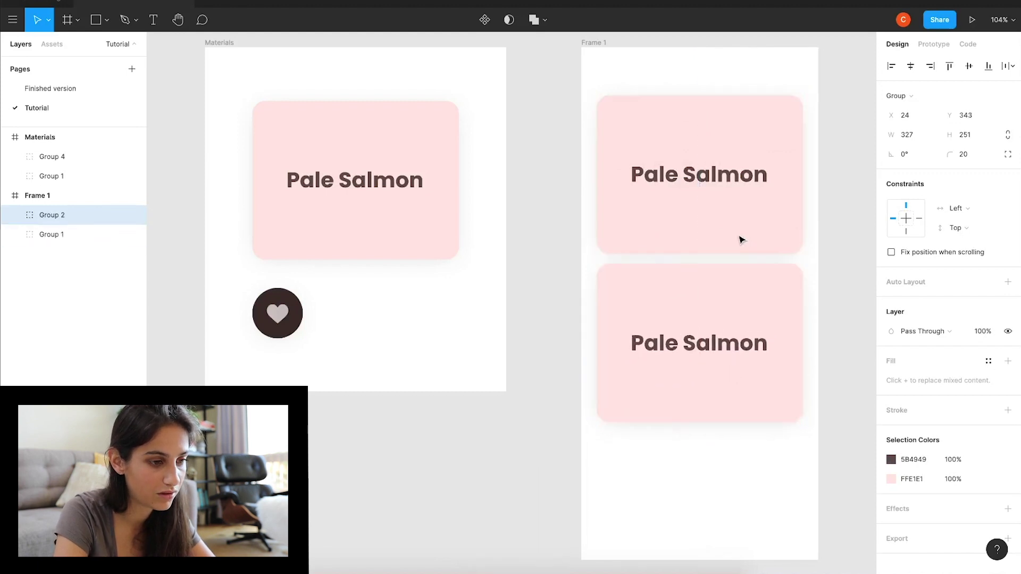
key(super+d)
scroll(742, 240, down, 2)
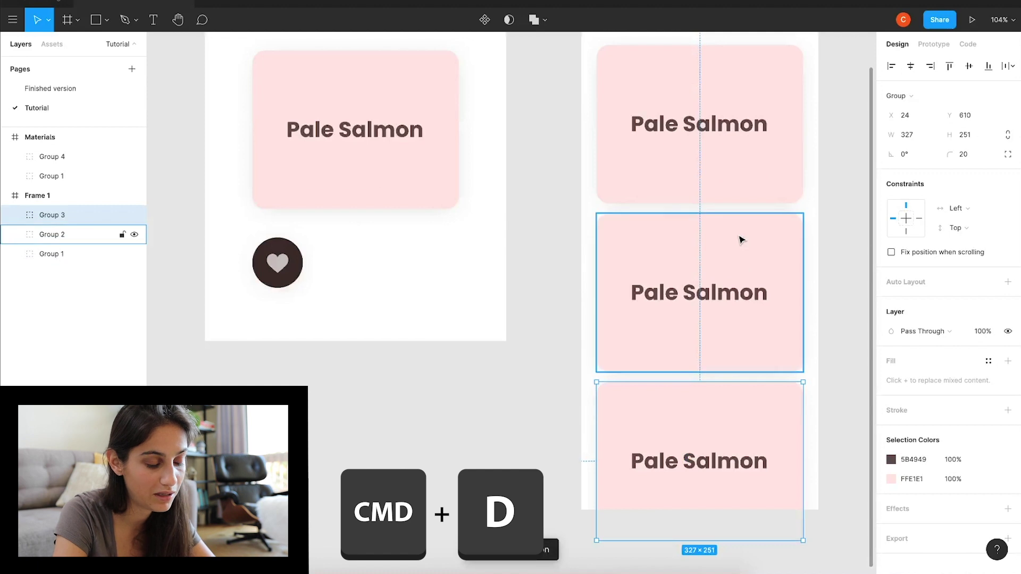
Fill the middle card EC6C6C and the bottom card dark red 650606
double_click(773, 242)
click(888, 311)
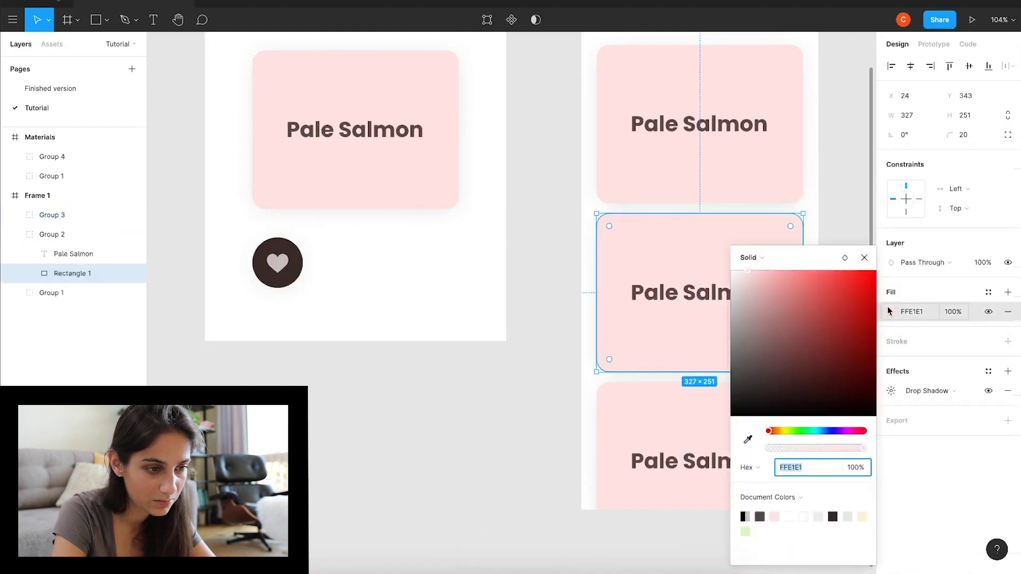
drag(789, 298, 852, 302)
double_click(649, 431)
click(891, 311)
drag(864, 348, 867, 358)
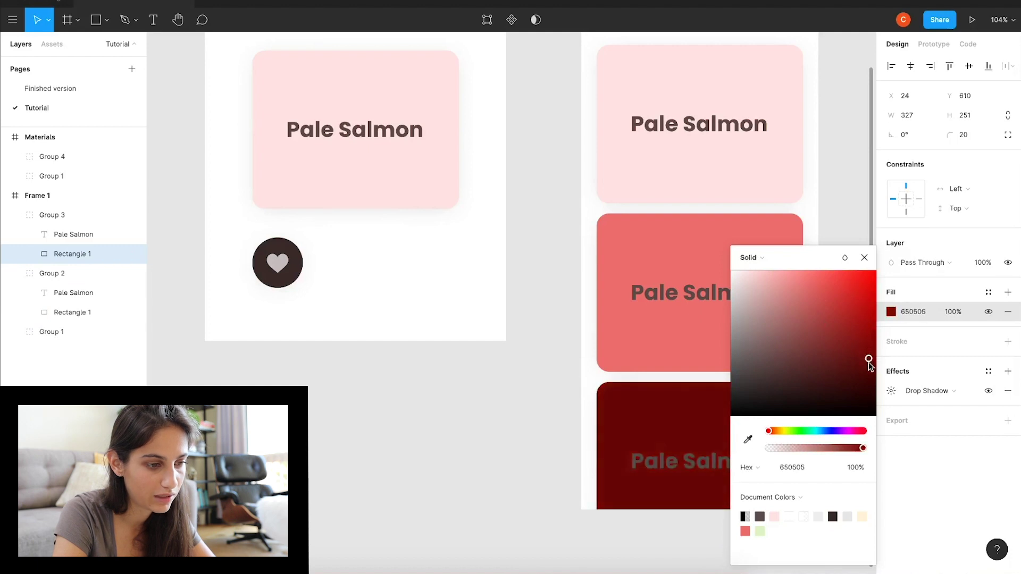
Make the bottom card's label white (FFFFFF)
click(693, 461)
click(891, 443)
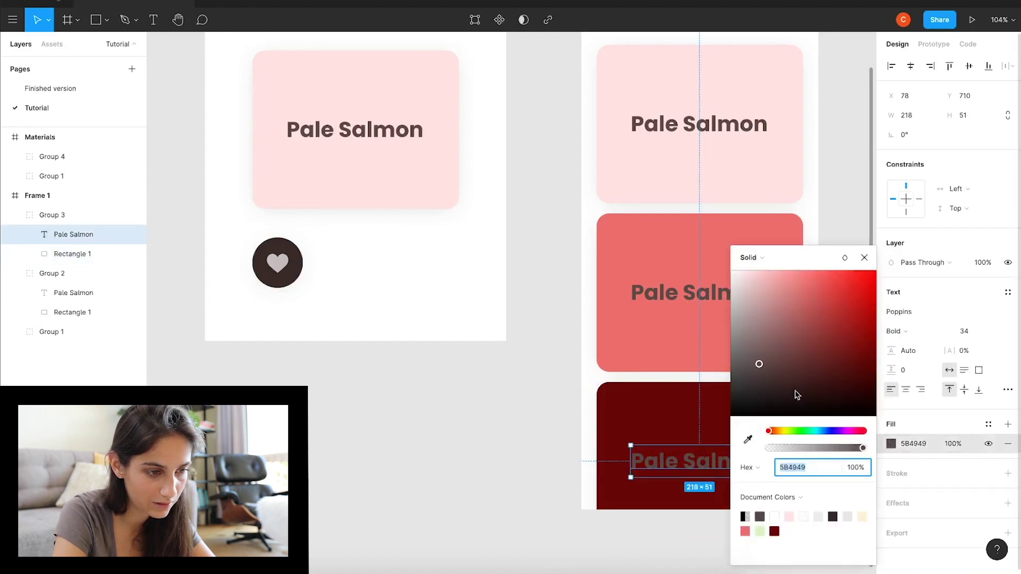
drag(792, 394, 679, 264)
click(475, 443)
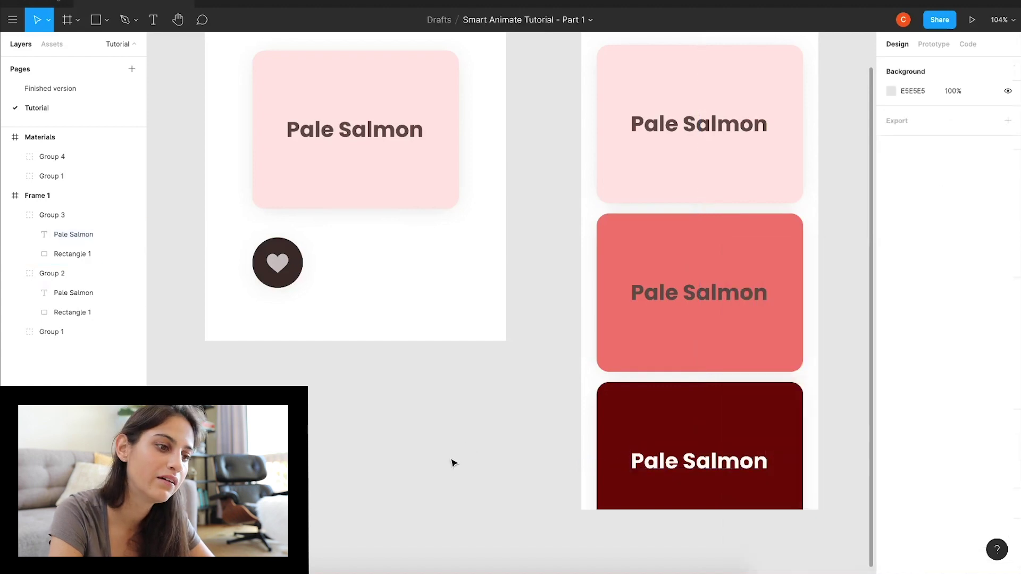
Check the finished version page for reference, then return to the Tutorial page
scroll(726, 167, right, 4)
scroll(727, 166, up, 2)
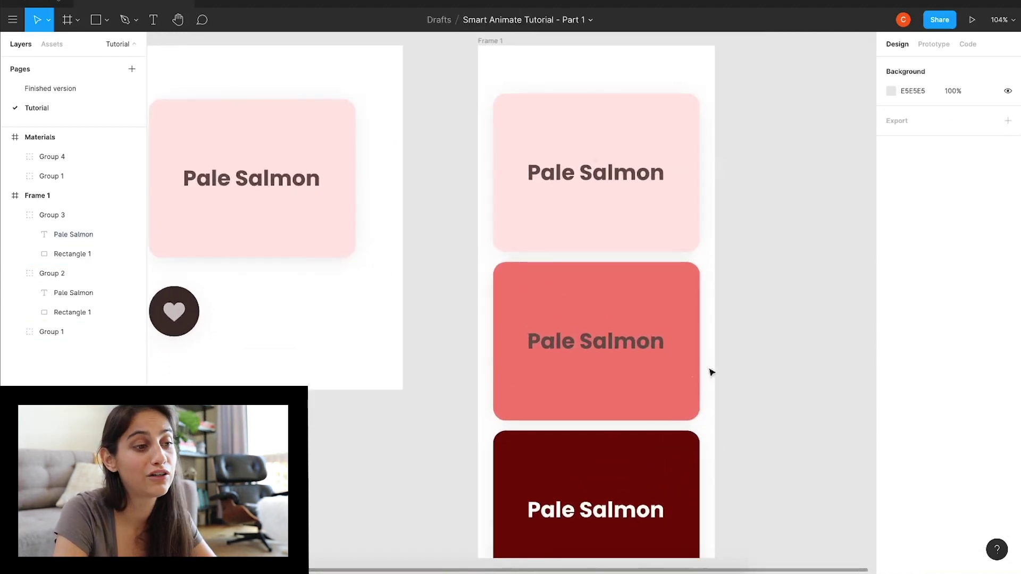
scroll(551, 366, down, 2)
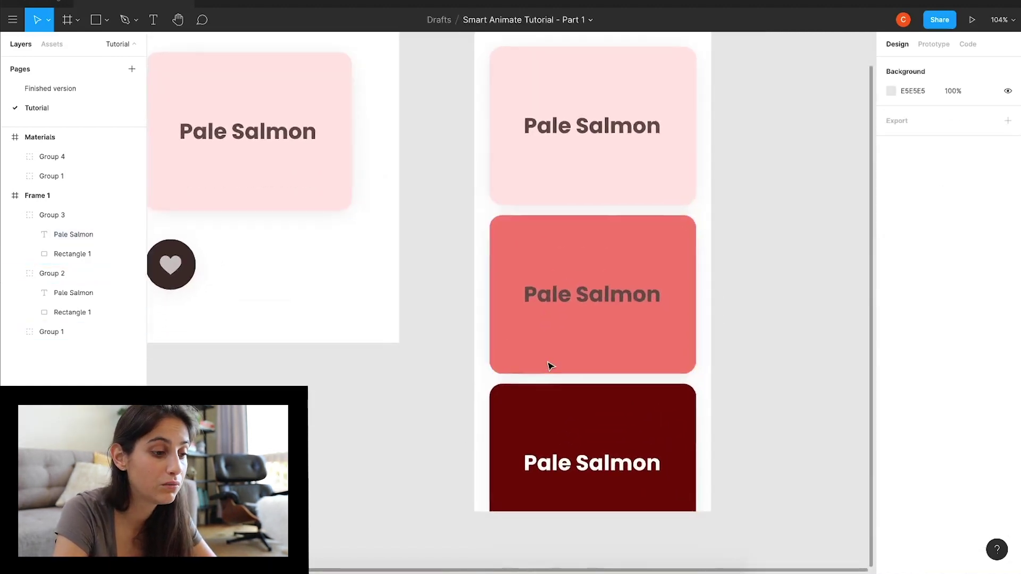
scroll(551, 365, up, 2)
ctrl+scroll(551, 366, down, 3)
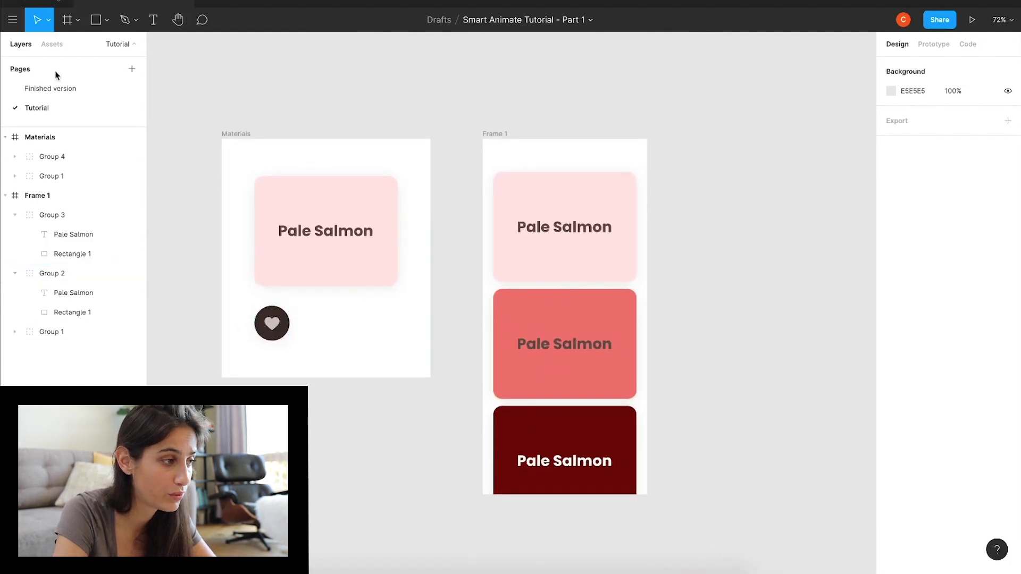
click(53, 90)
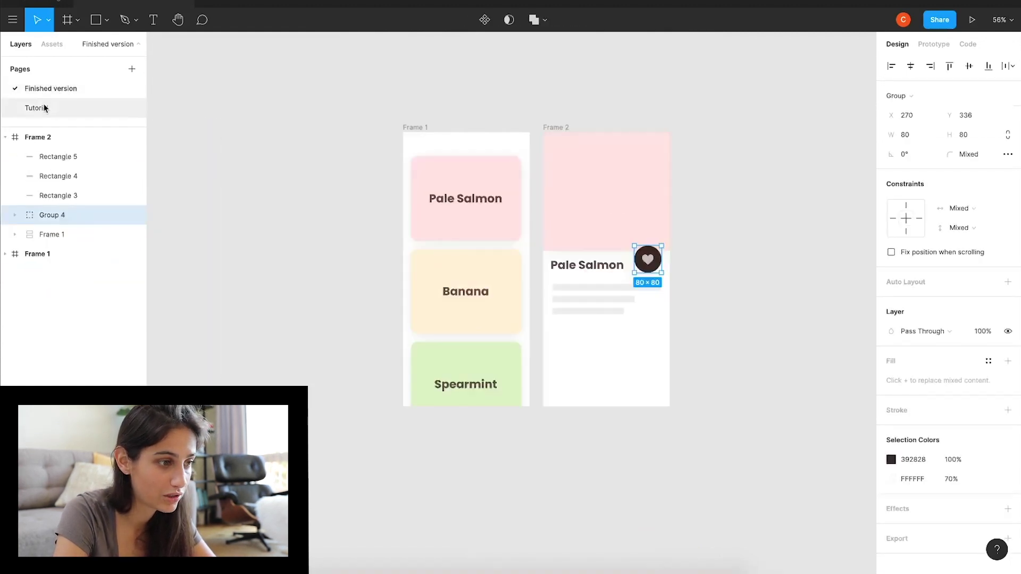
click(45, 107)
Rename the middle card's label to Peach
click(453, 351)
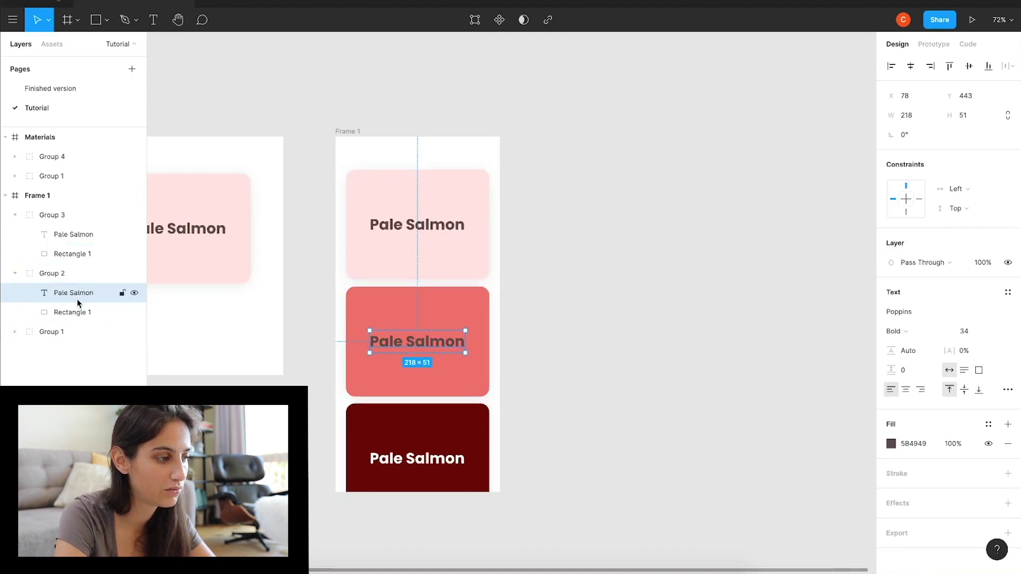
key(Return)
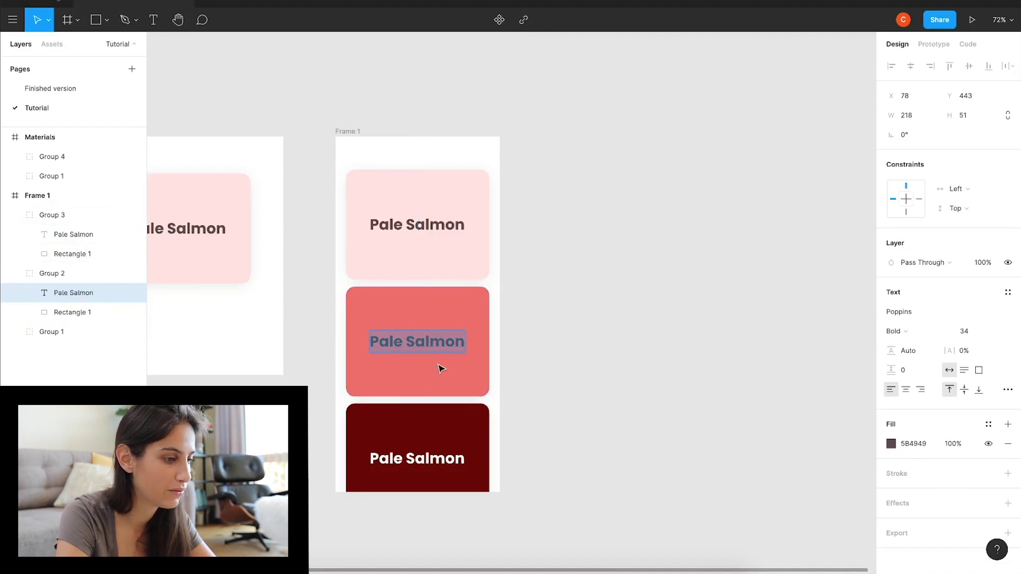
text(Peach)
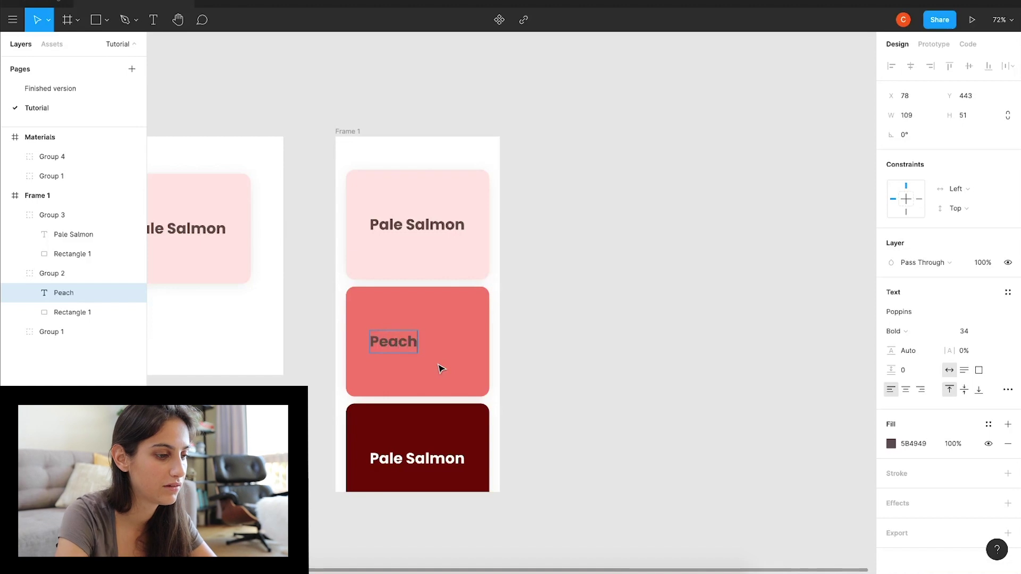
key(Escape)
Replace the bottom card's label with Cherry
click(426, 463)
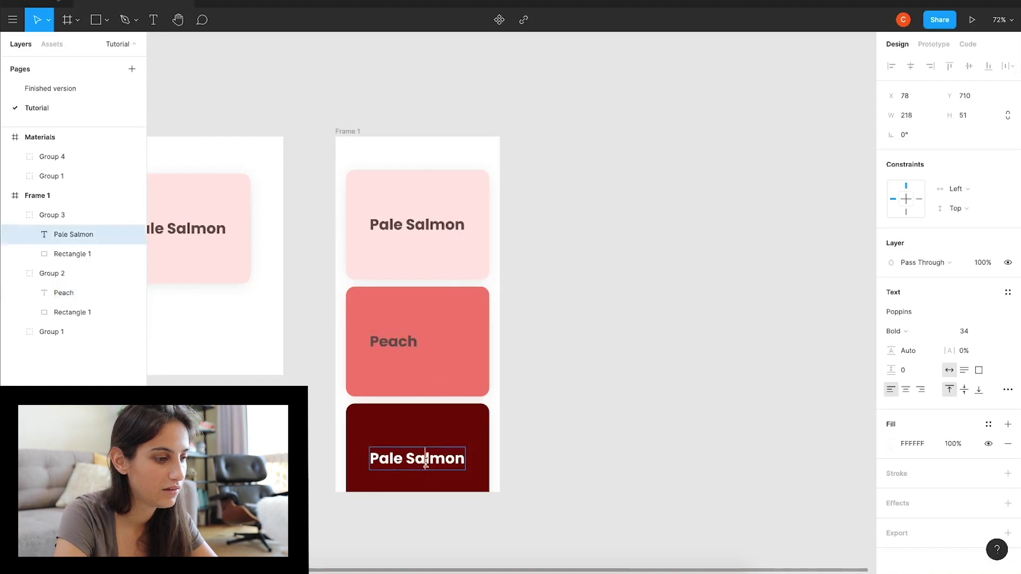
double_click(426, 462)
key(ctrl+a)
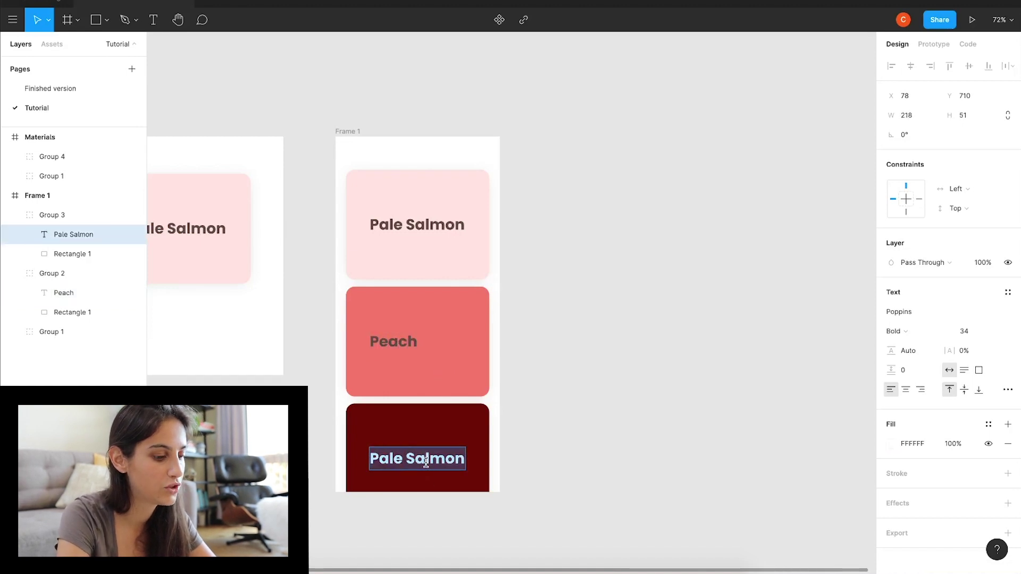
text(Cherry)
click(729, 310)
scroll(731, 312, down, 2)
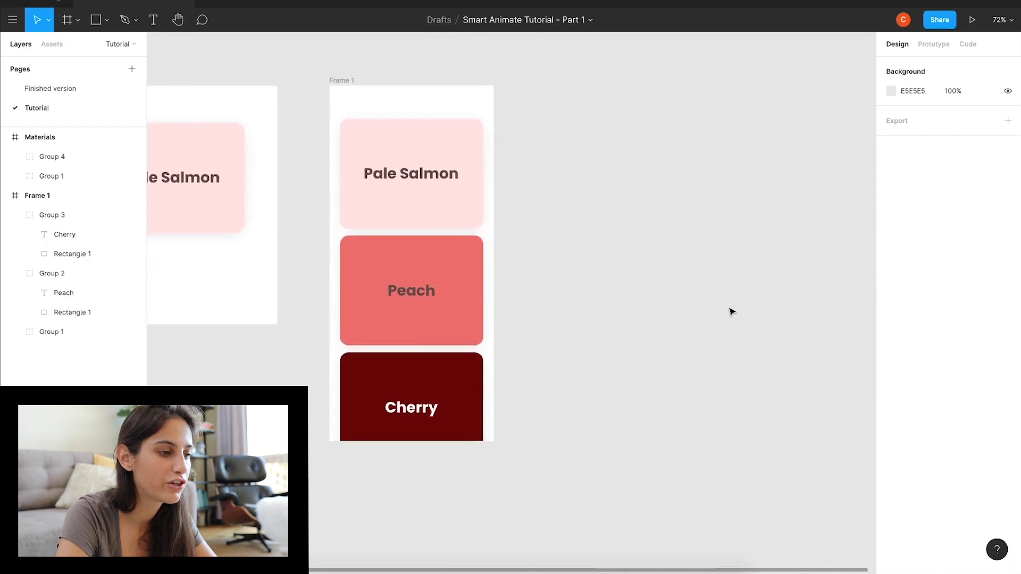
scroll(731, 312, up, 2)
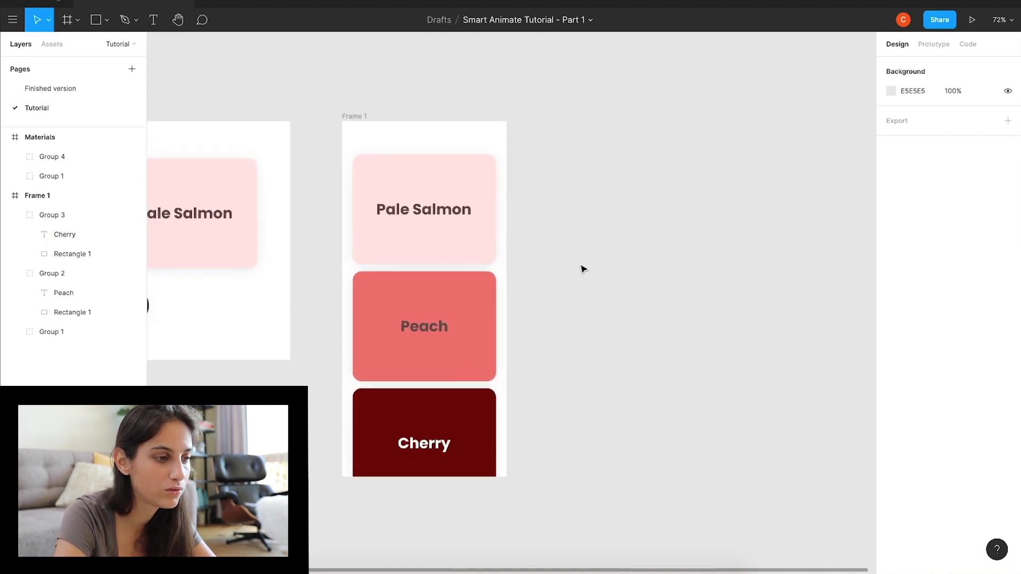
Duplicate Frame 1 into Frame 2 with Cmd+D, then select its Pale Salmon and Peach cards
click(353, 117)
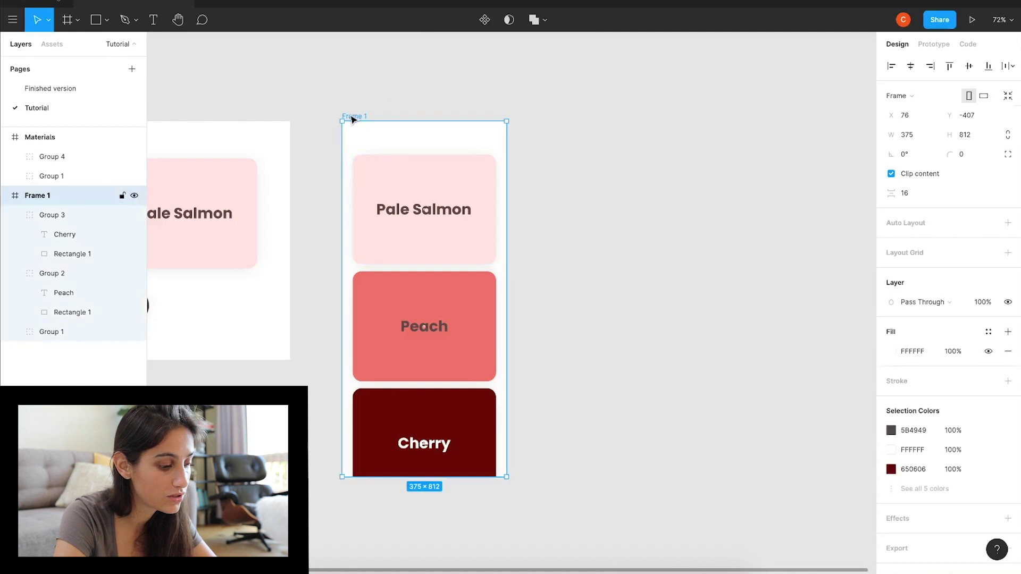
key(super+d)
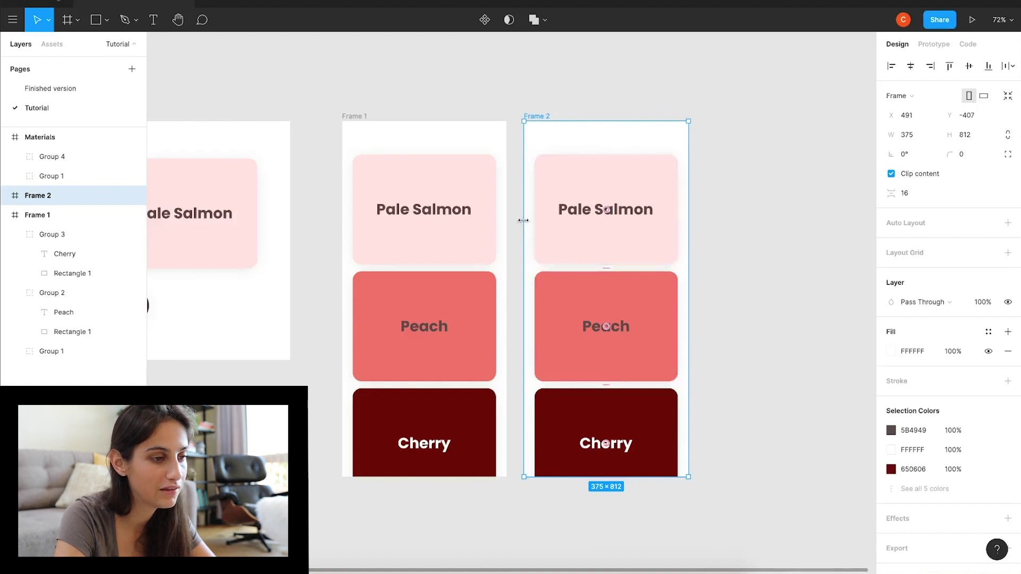
click(585, 167)
double_click(587, 186)
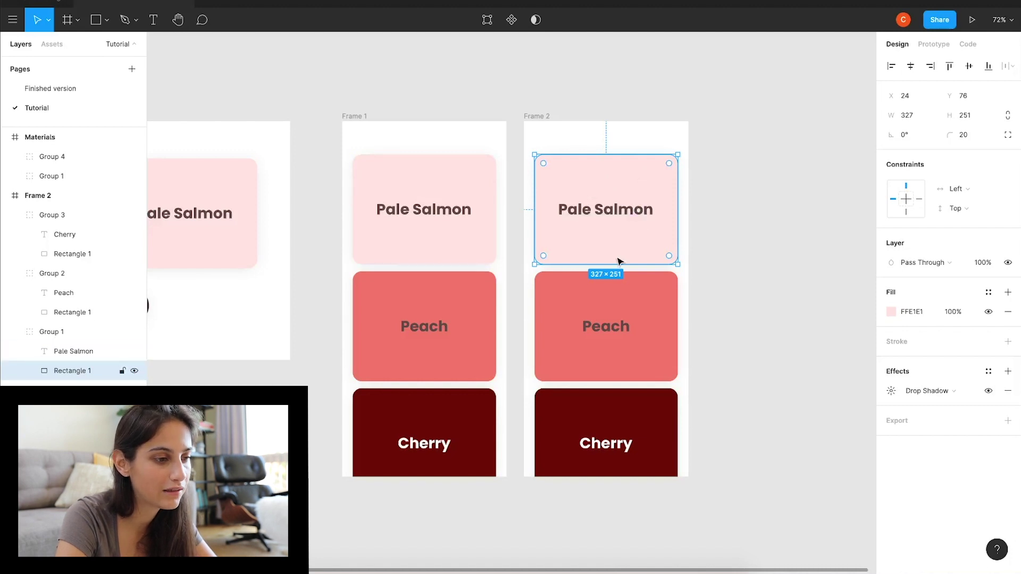
click(593, 348)
Add the Cherry card to the Peach selection in Frame 2 and delete both
shift+click(585, 429)
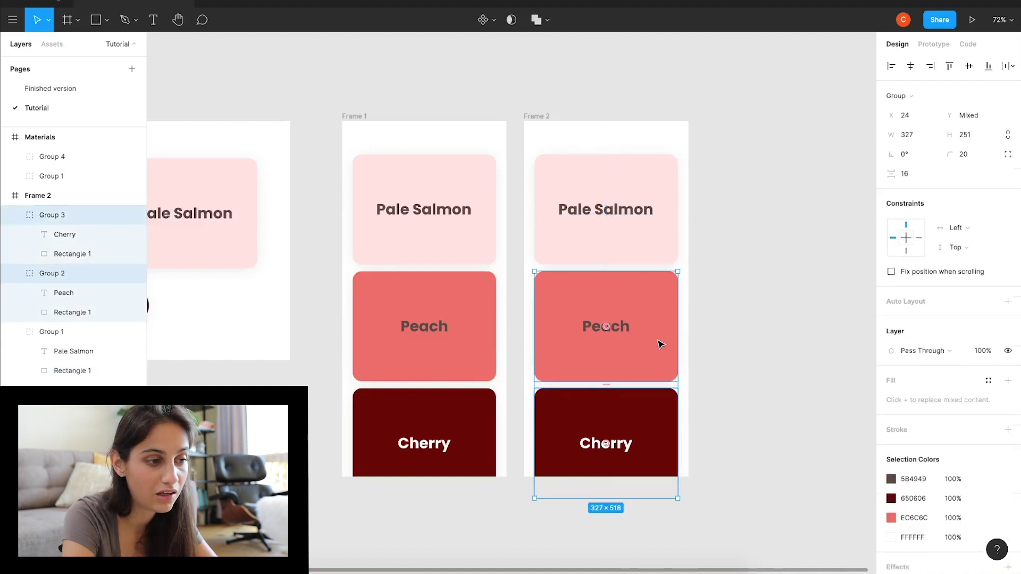
key(Delete)
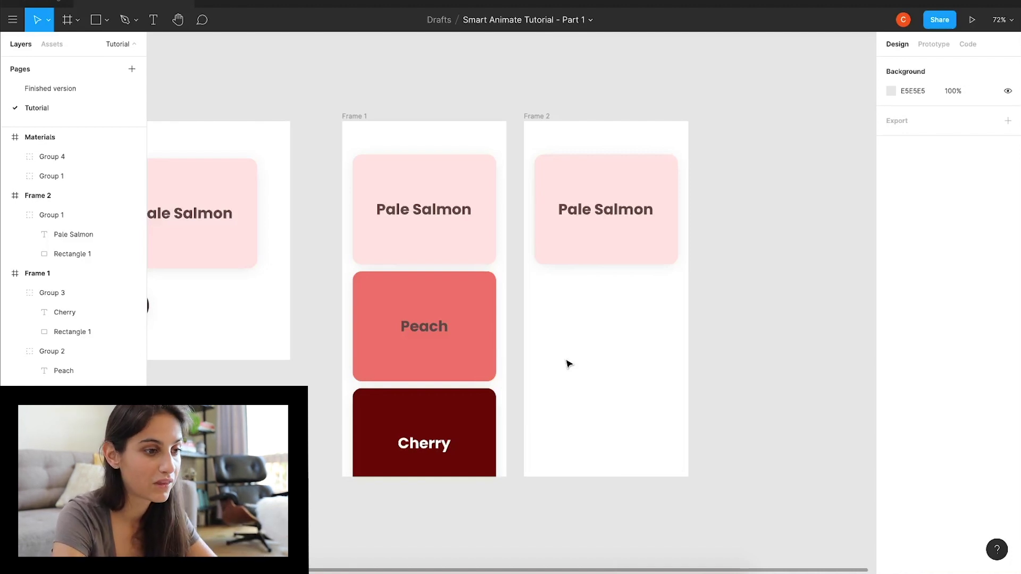
Select the rectangle inside Frame 2's Pale Salmon card directly
click(653, 244)
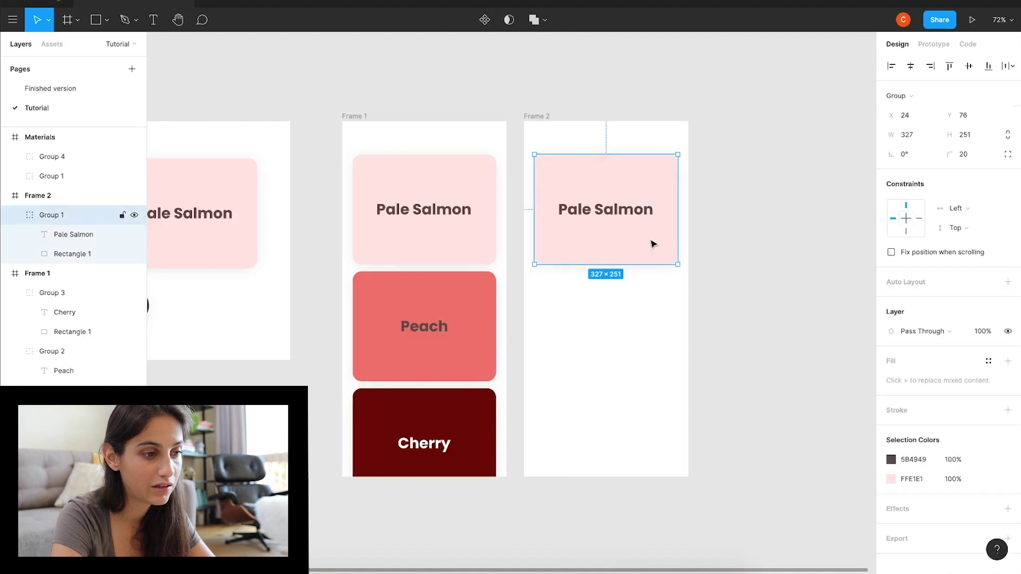
scroll(653, 245, up, 3)
scroll(653, 244, down, 1)
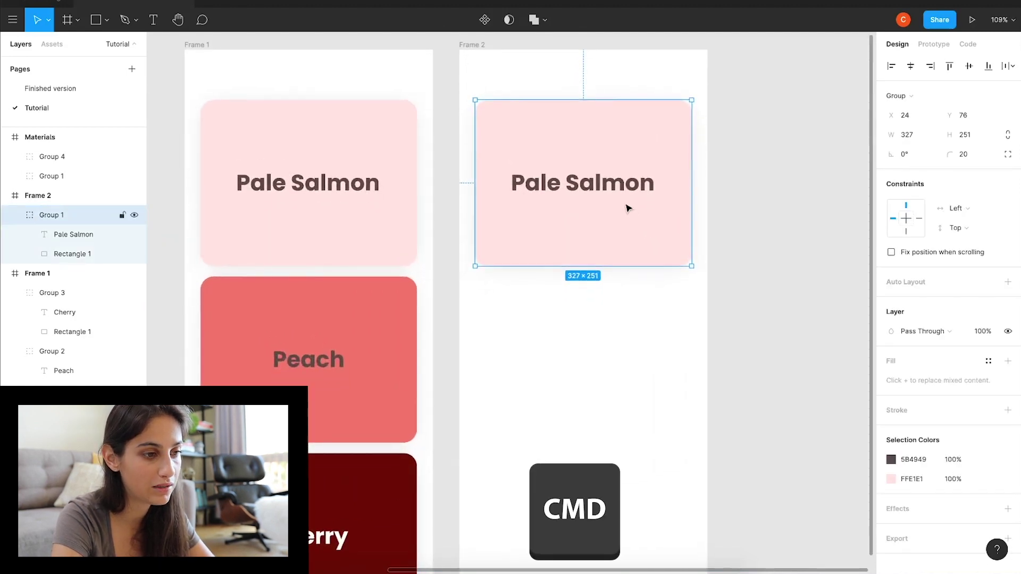
super+click(667, 137)
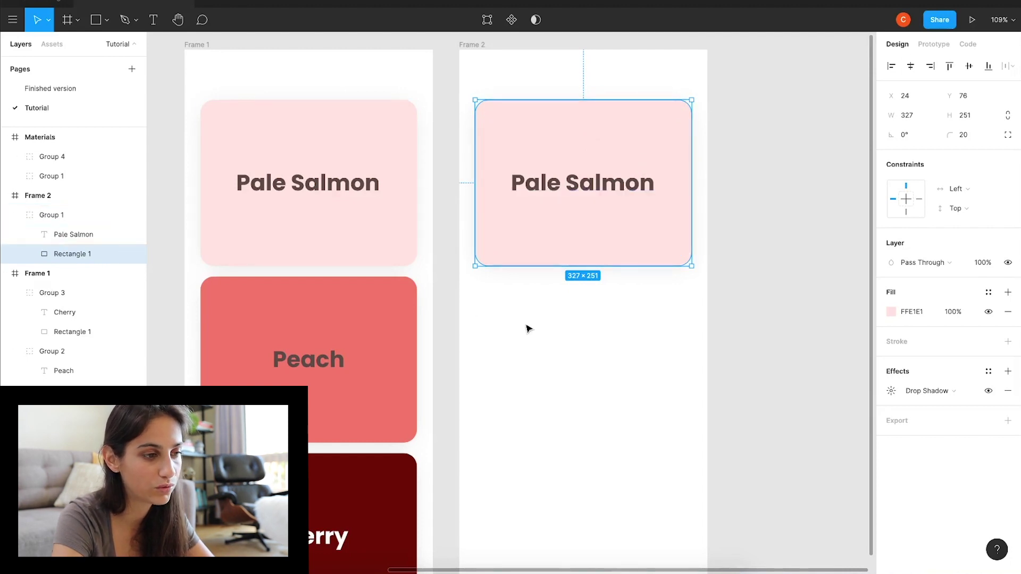
click(560, 353)
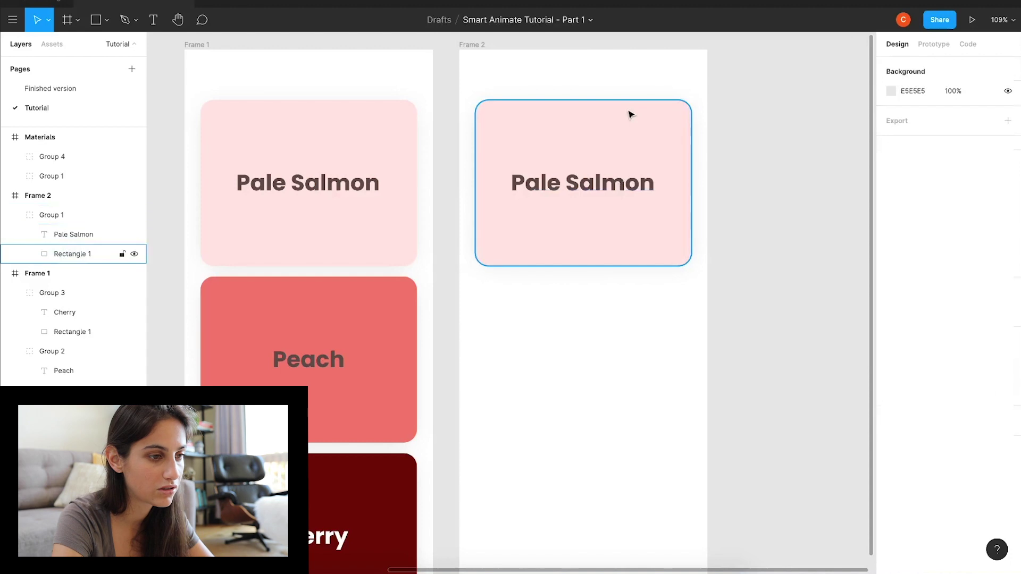
key(super)
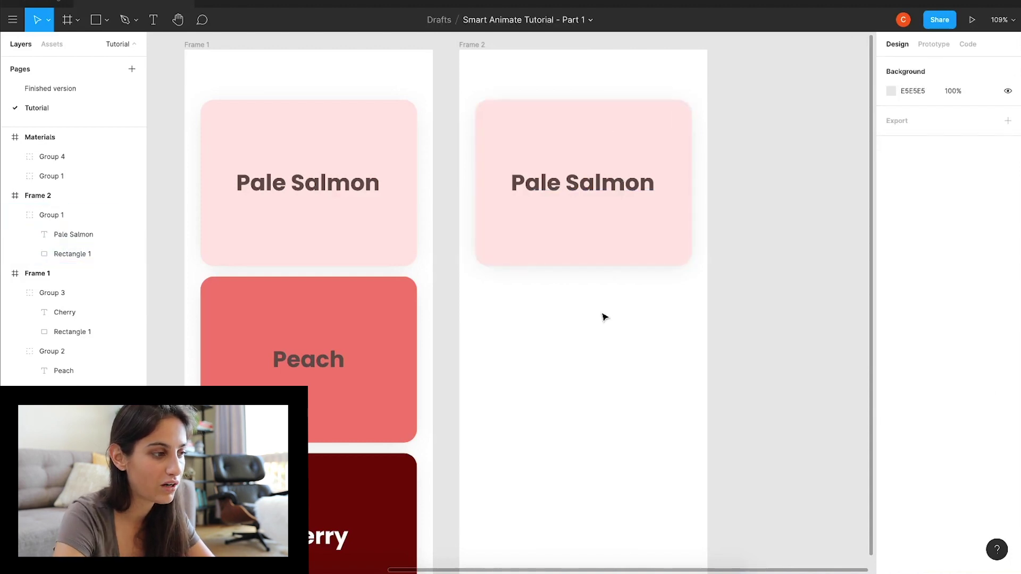
super+click(603, 138)
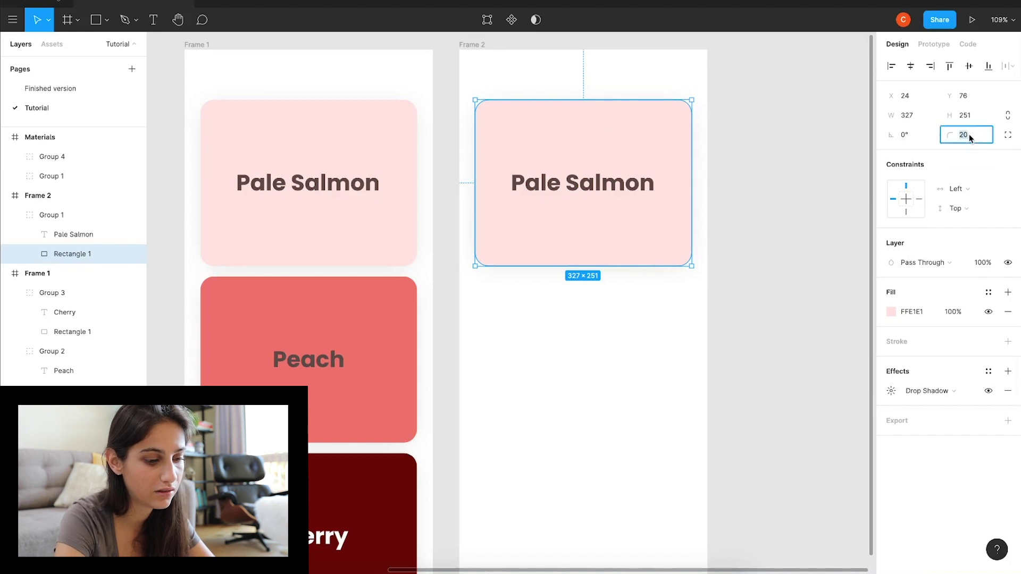
Set corner radius 0 and stretch the rectangle to a 375-wide block at the frame top
key(Return)
drag(647, 99, 637, 49)
key(alt)
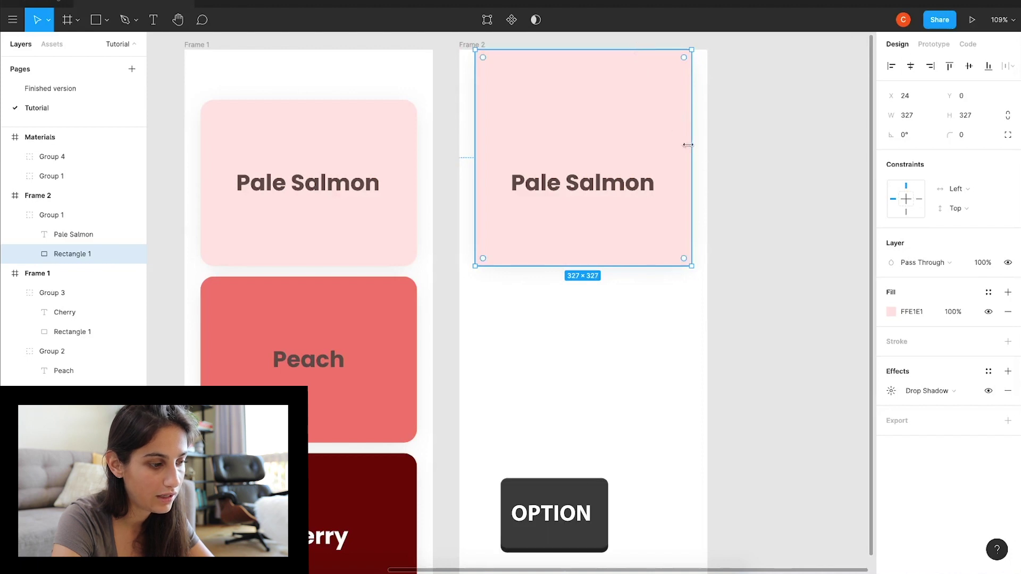
drag(690, 142, 706, 142)
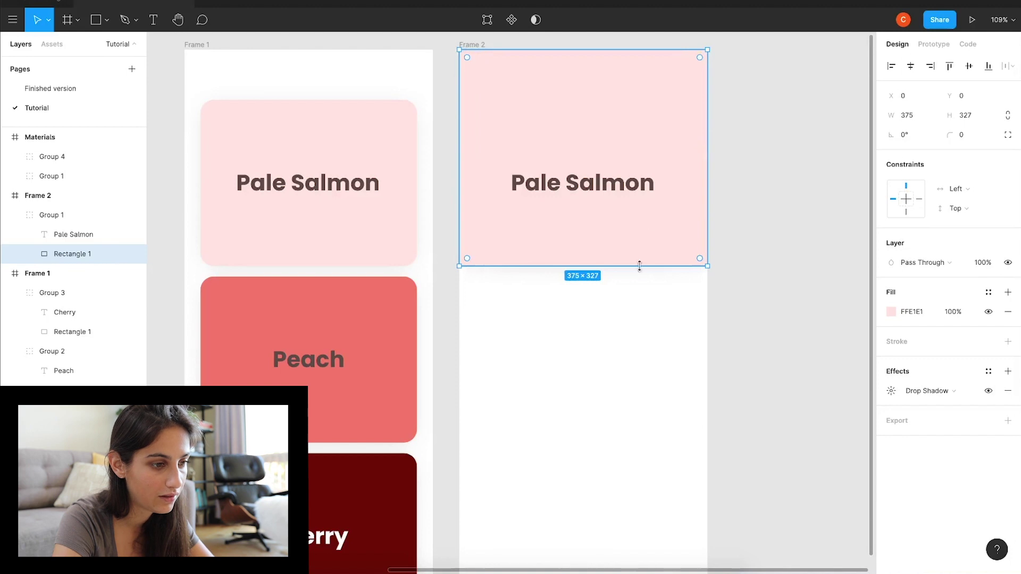
drag(638, 266, 631, 307)
Link Frame 1's Pale Salmon card to Frame 2 with Smart Animate, Ease In And Out, 300ms
key(Escape)
scroll(601, 239, left, 2)
scroll(601, 239, up, 1)
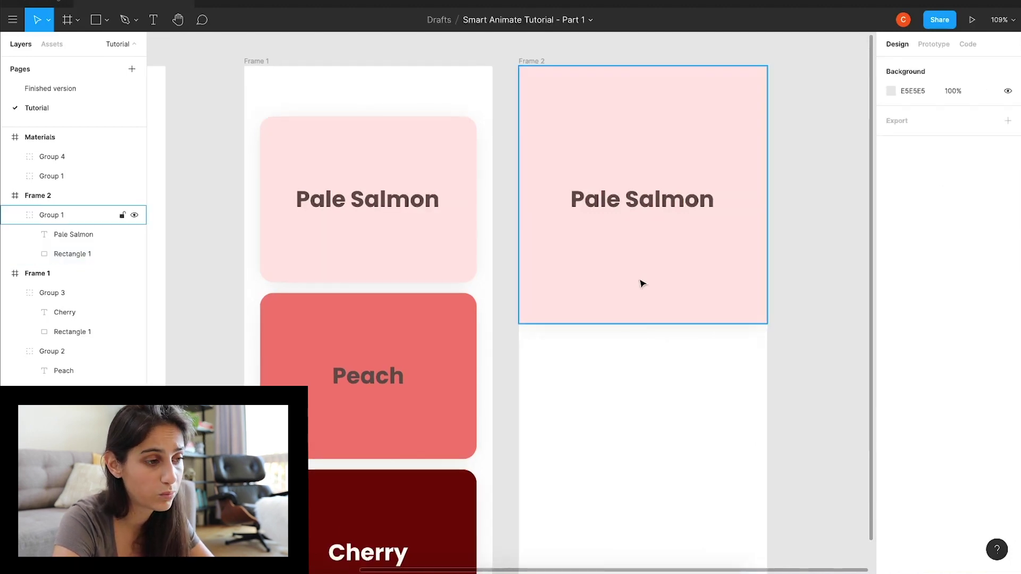
click(933, 43)
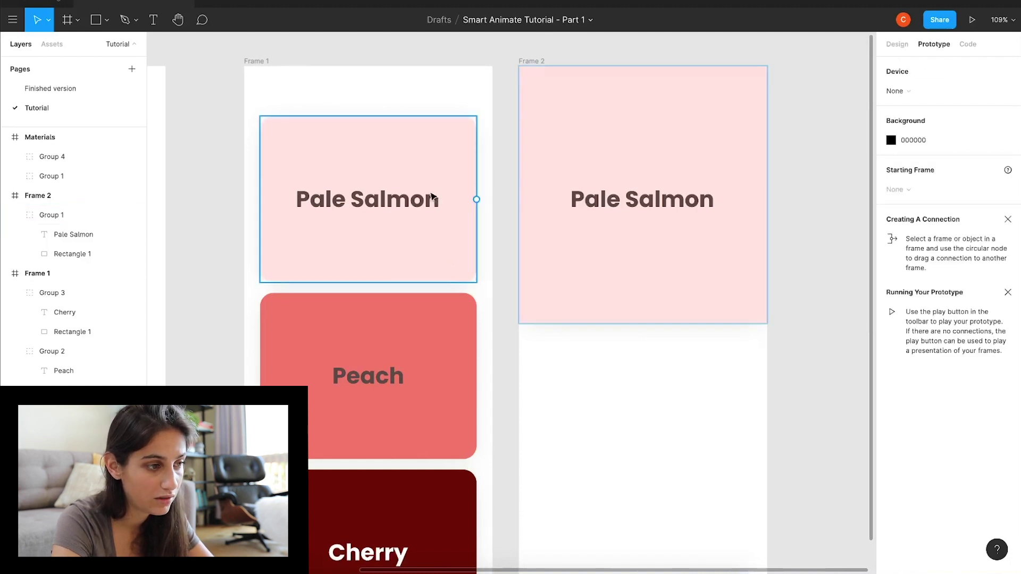
click(467, 200)
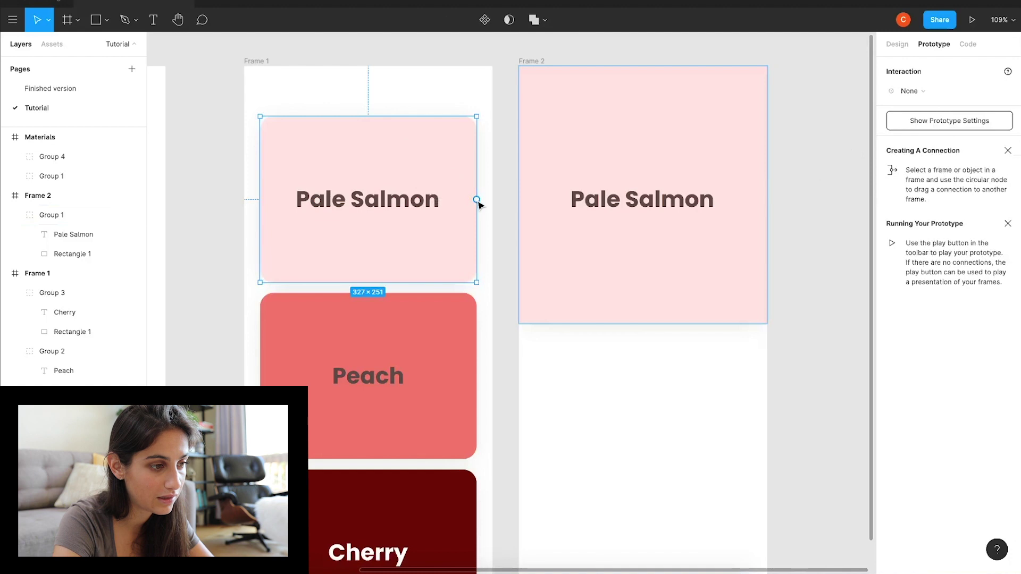
drag(476, 199, 529, 218)
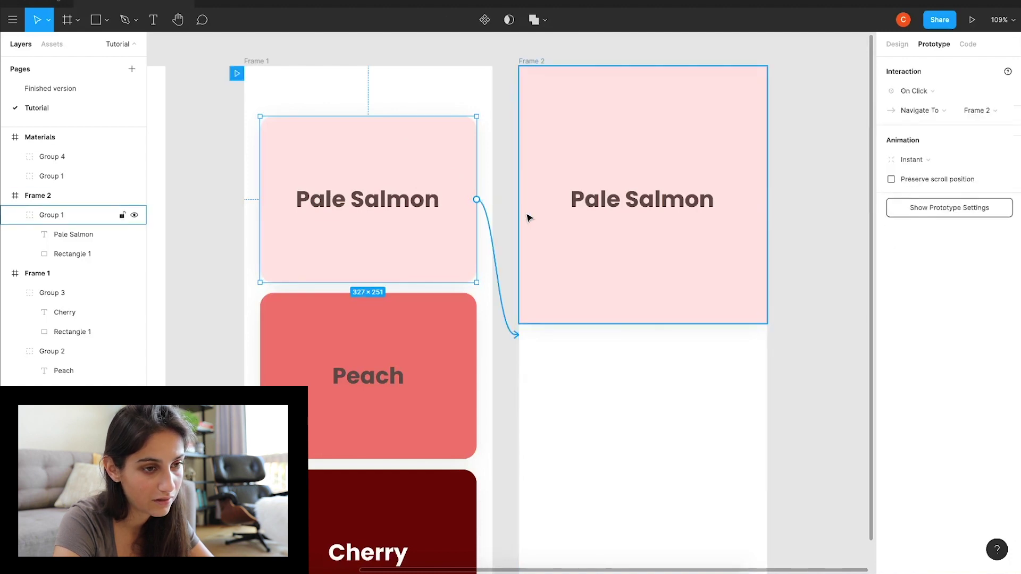
click(929, 163)
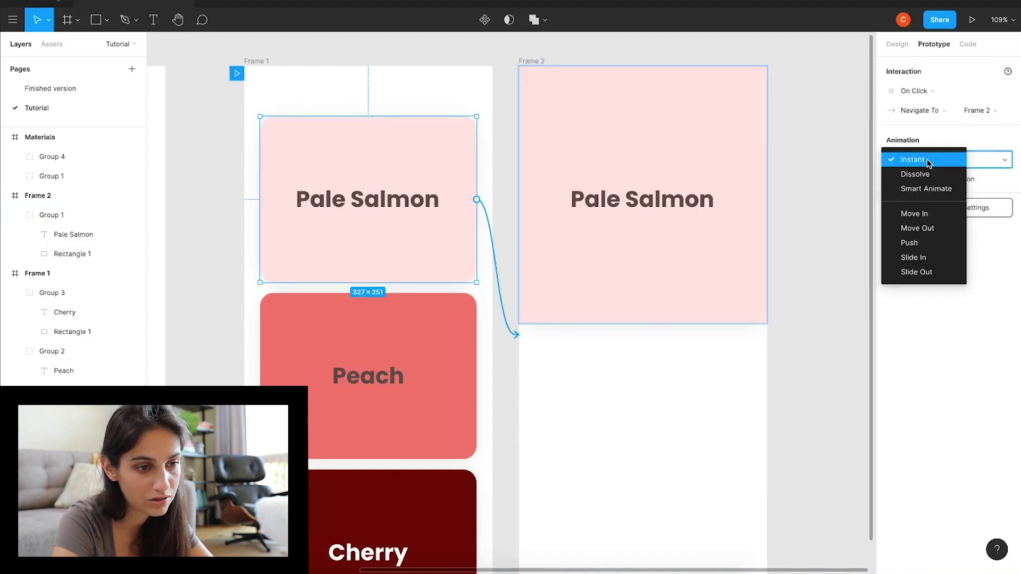
click(925, 189)
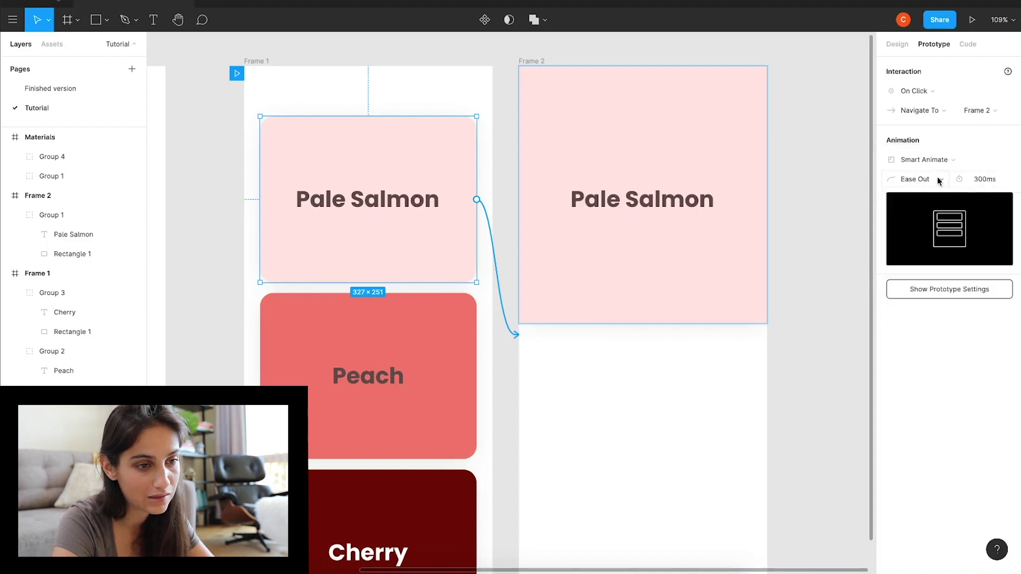
click(931, 181)
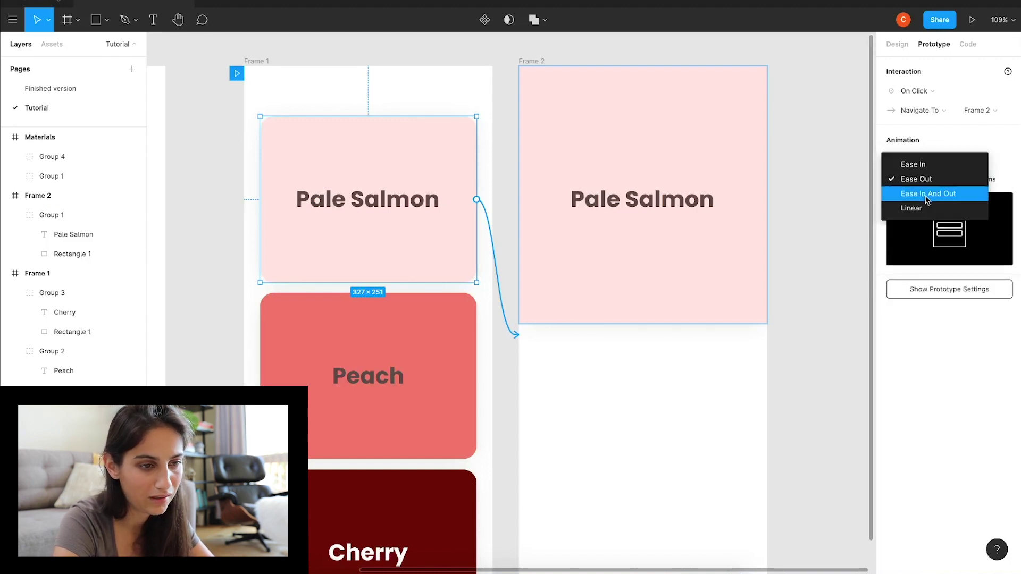
click(927, 193)
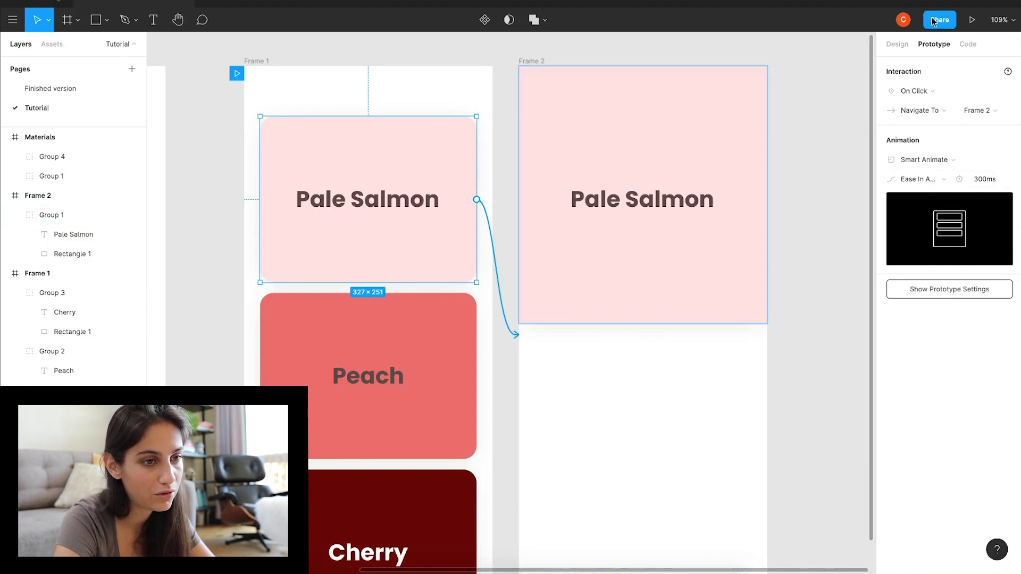
Preview the prototype and tap the Pale Salmon tile to watch the transition
click(976, 24)
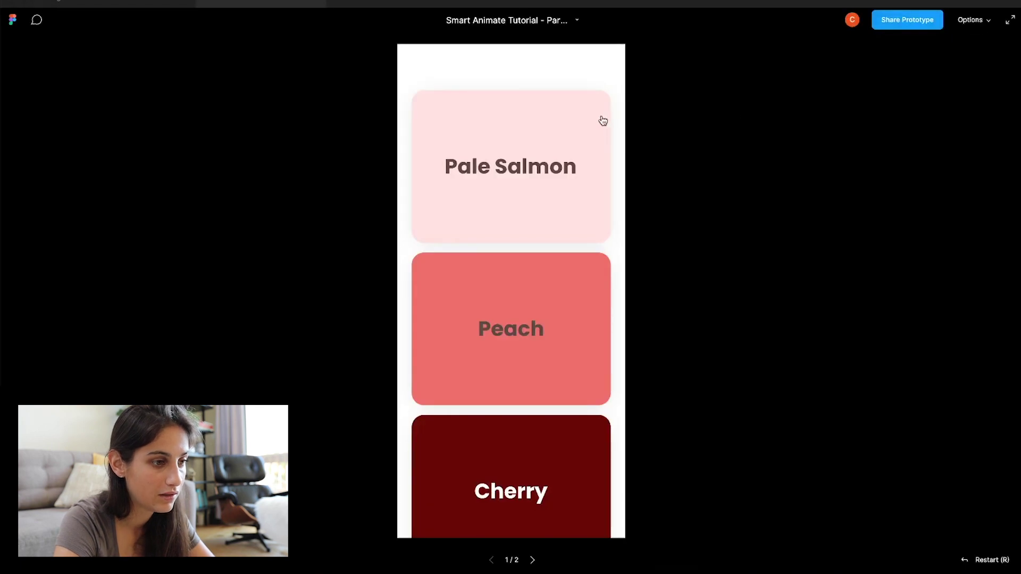
click(547, 138)
click(317, 4)
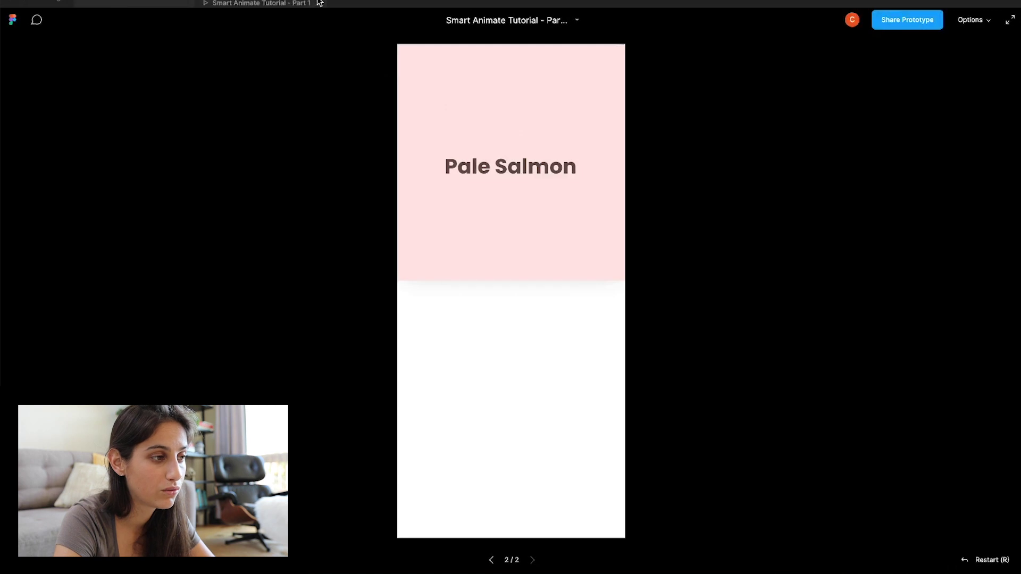
Move Frame 2's Pale Salmon title below the pink header, aligned left
double_click(658, 204)
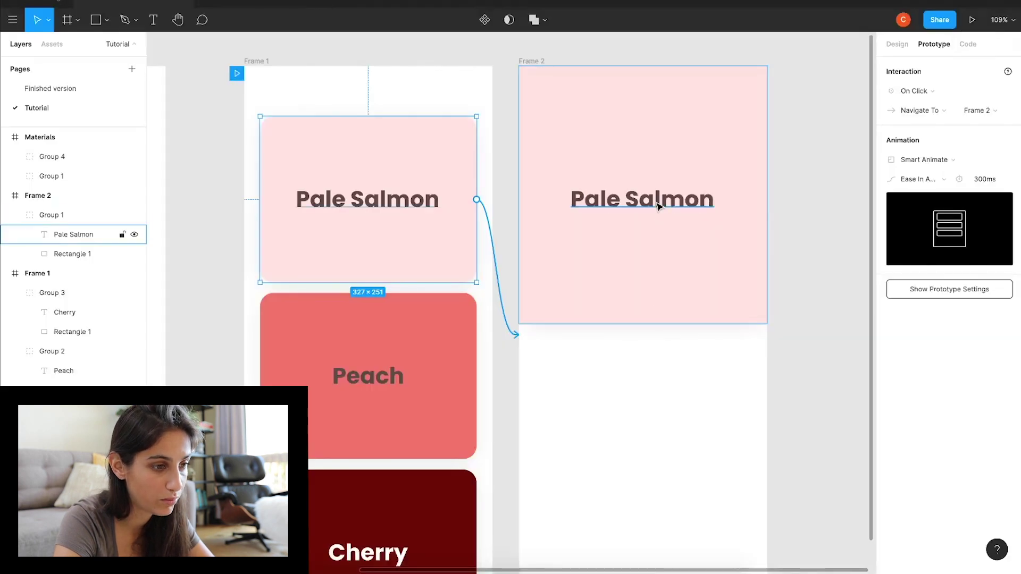
drag(658, 207, 654, 223)
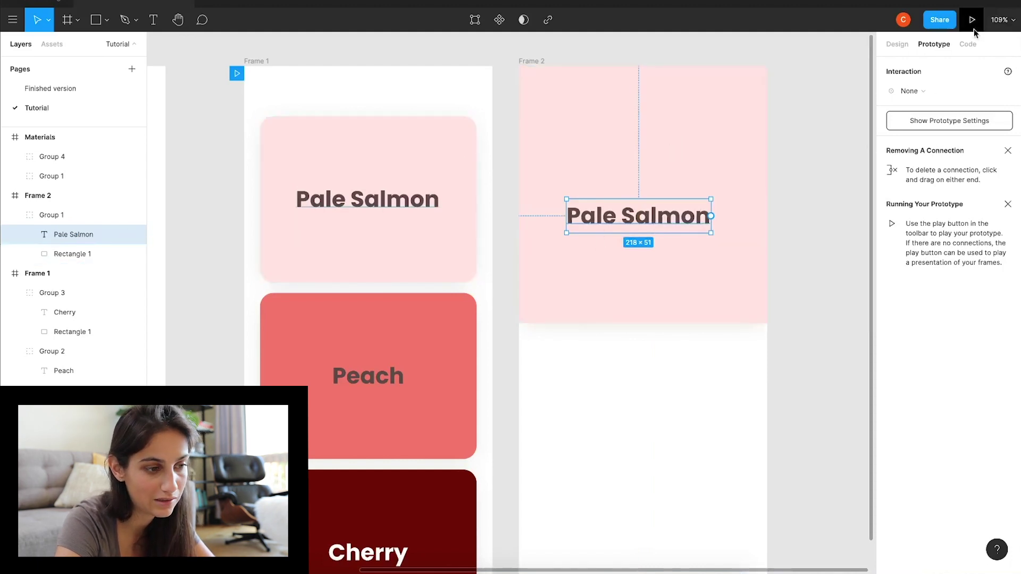
drag(668, 222, 634, 353)
Preview the detail screen, then review the tile's transition to Frame 2
click(182, 1)
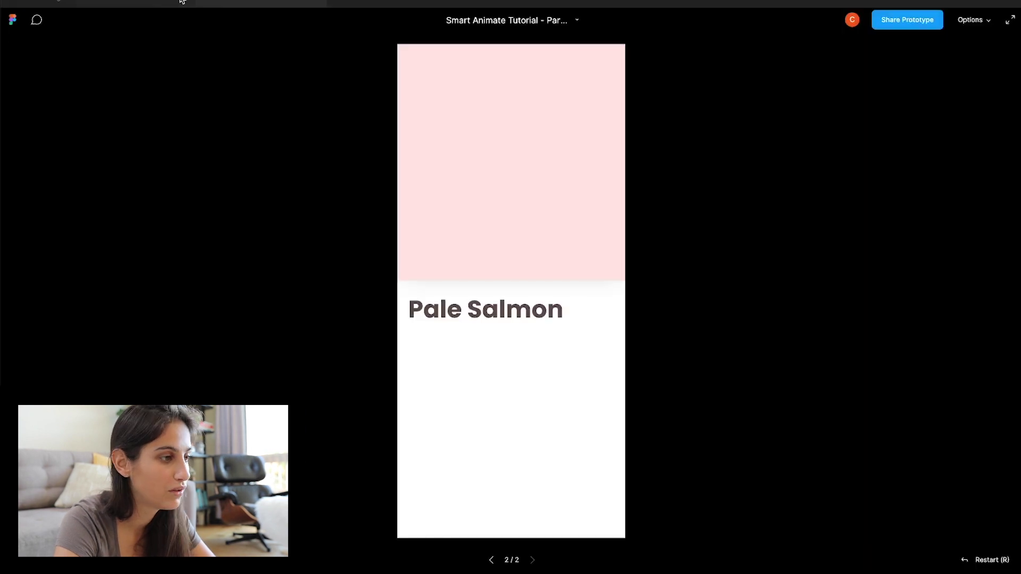
click(321, 4)
click(554, 198)
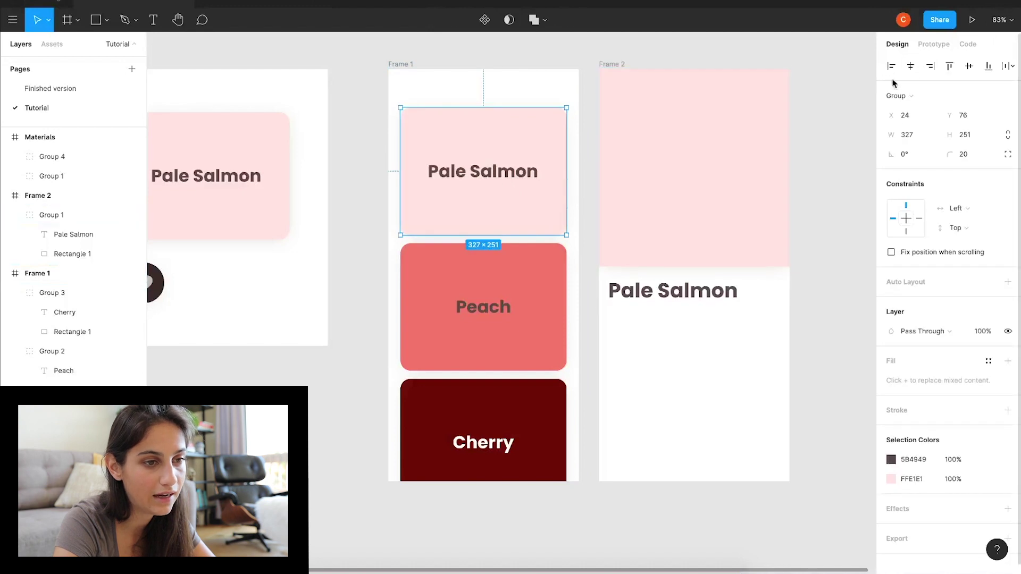
click(934, 45)
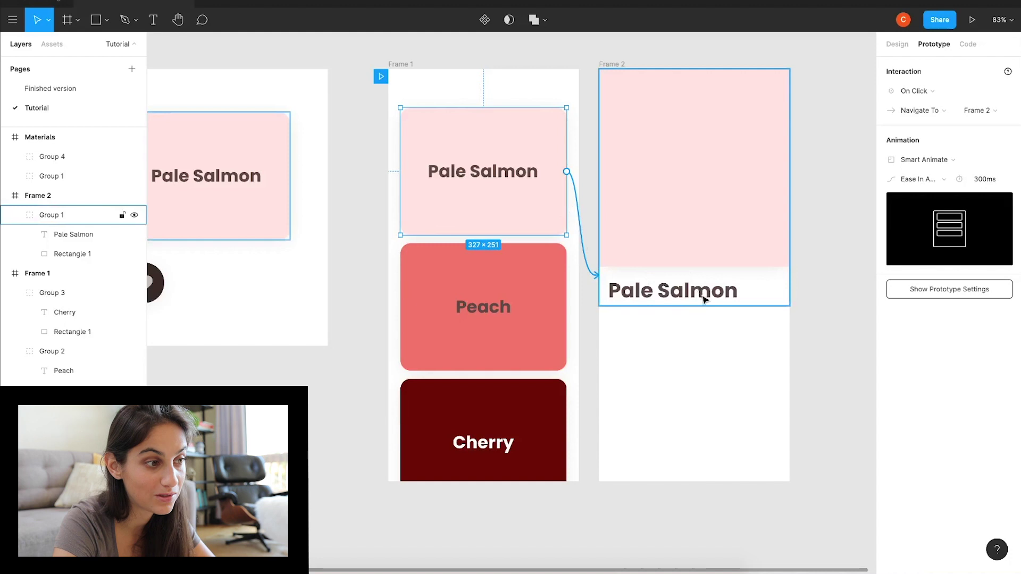
Check the tile's position and size, then select the heart button in Materials
click(897, 44)
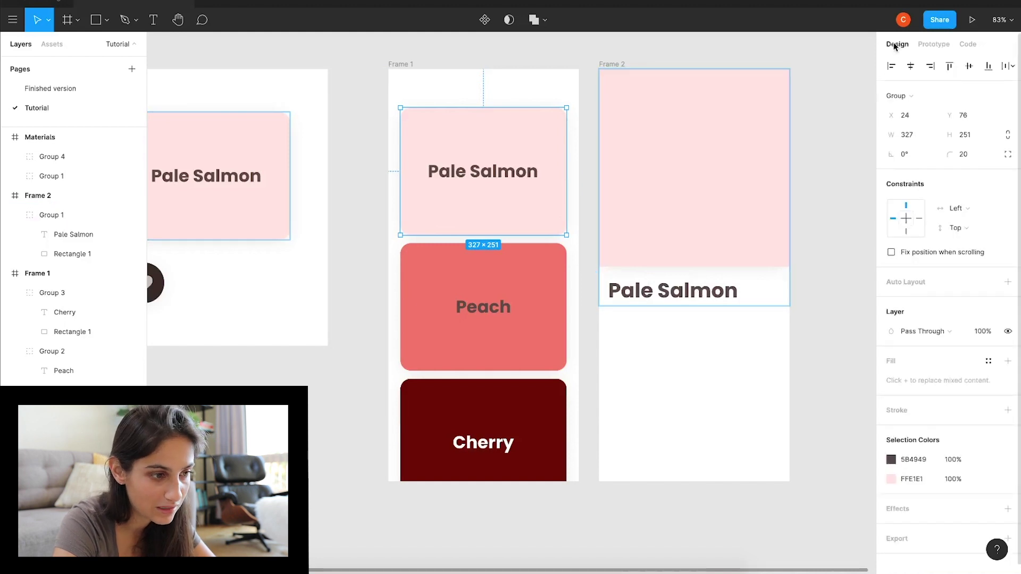
click(838, 285)
scroll(178, 365, left, 3)
scroll(178, 364, up, 1)
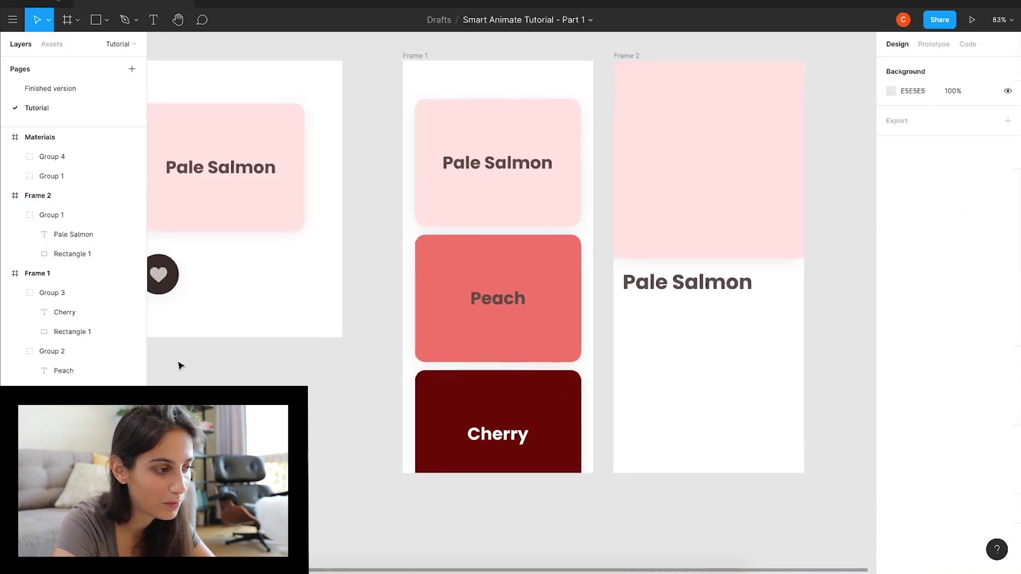
scroll(177, 365, up, 1)
click(221, 310)
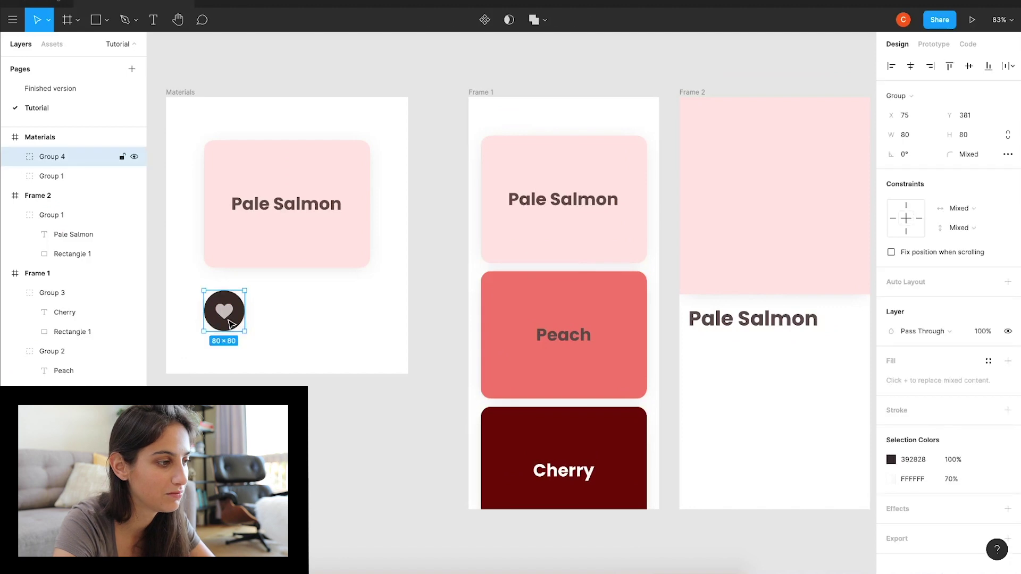
click(258, 301)
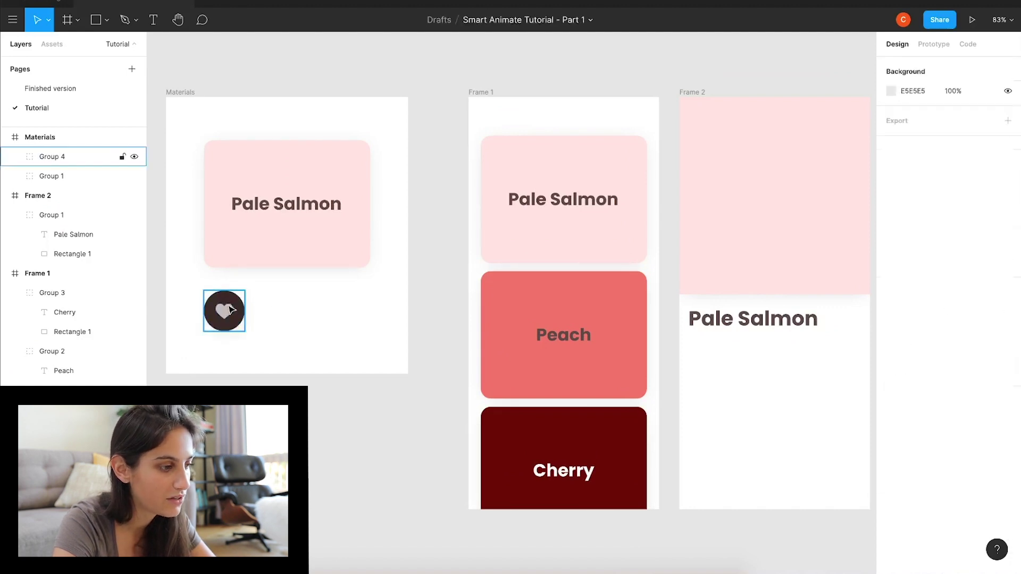
click(228, 308)
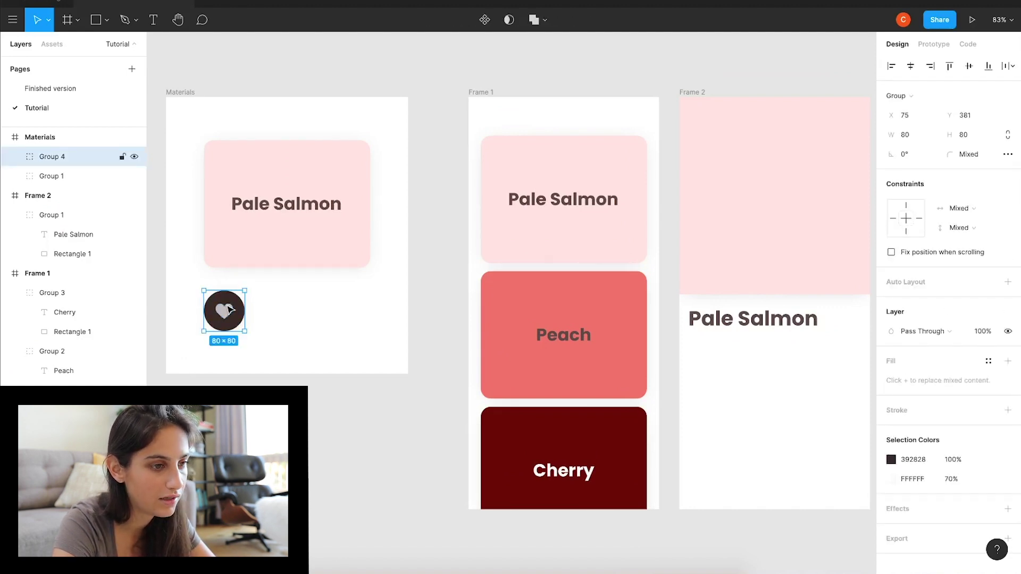
Paste the heart button into Frame 2 and place it beside the Pale Salmon title
scroll(227, 307, right, 10)
scroll(228, 307, left, 3)
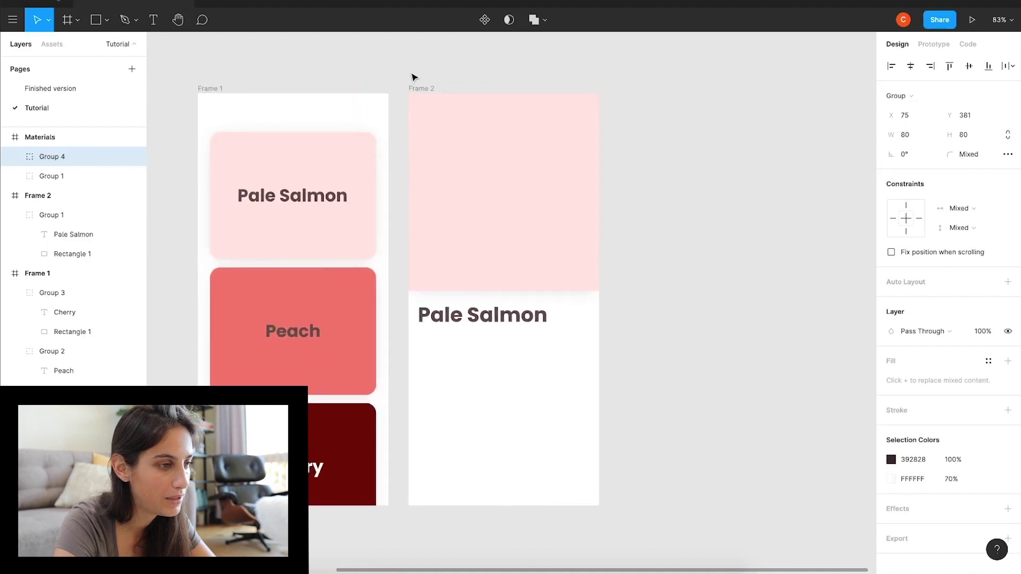
click(421, 88)
key(ctrl+v)
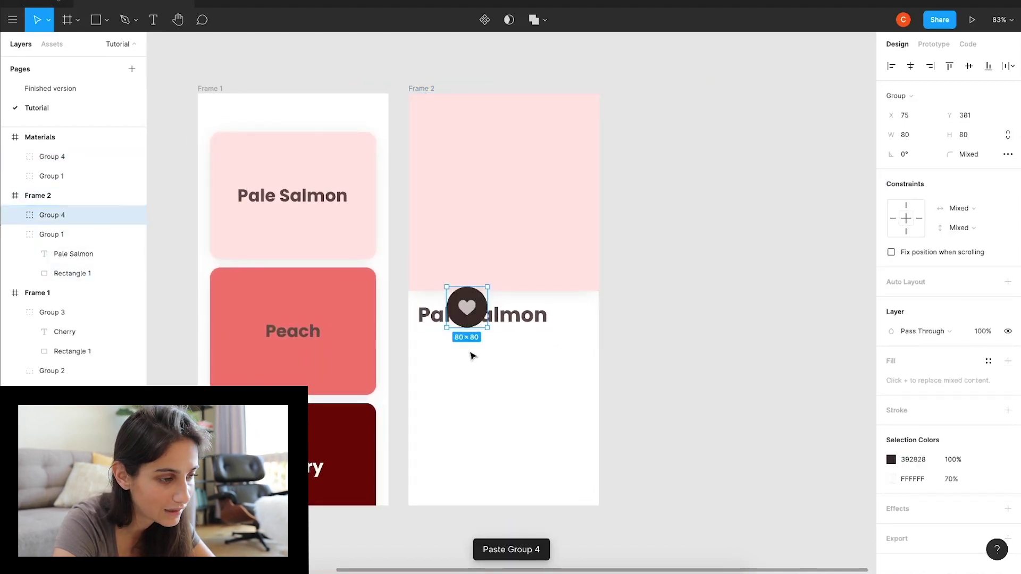
drag(469, 308, 570, 307)
Reselect the heart in Frame 2 and start the prototype presentation
scroll(665, 319, up, 1)
scroll(665, 319, left, 2)
click(761, 330)
click(638, 345)
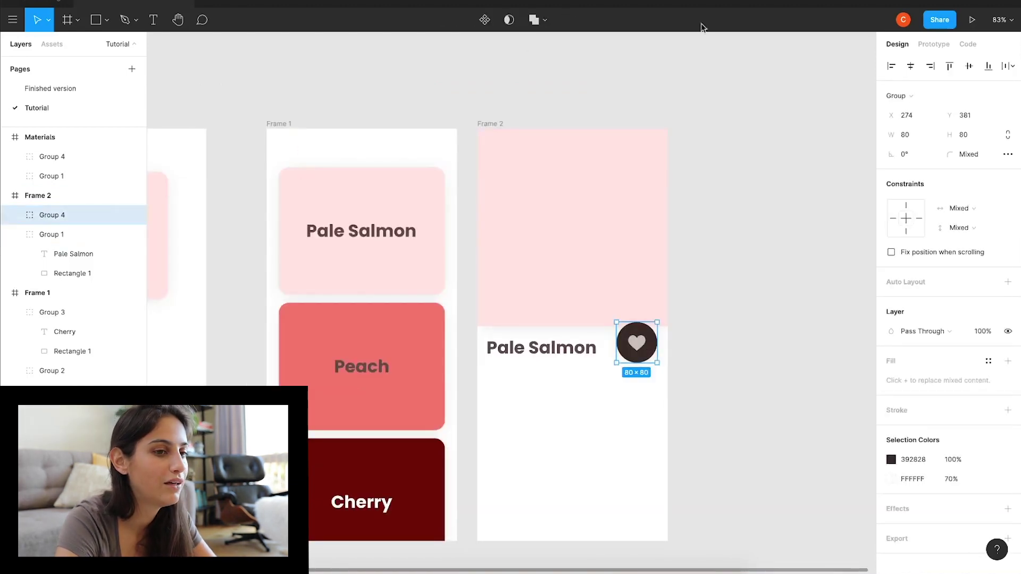
click(971, 23)
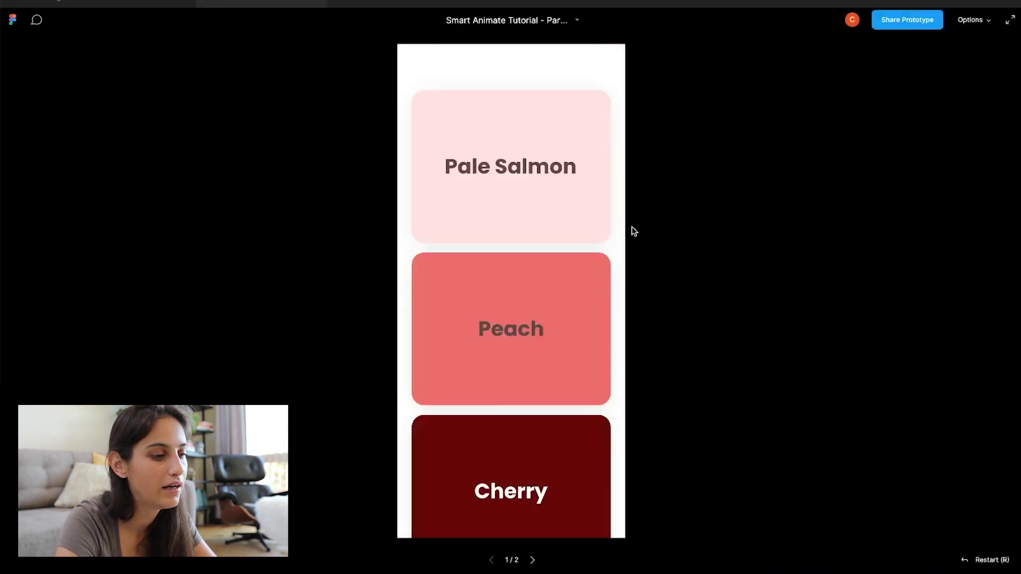
click(519, 131)
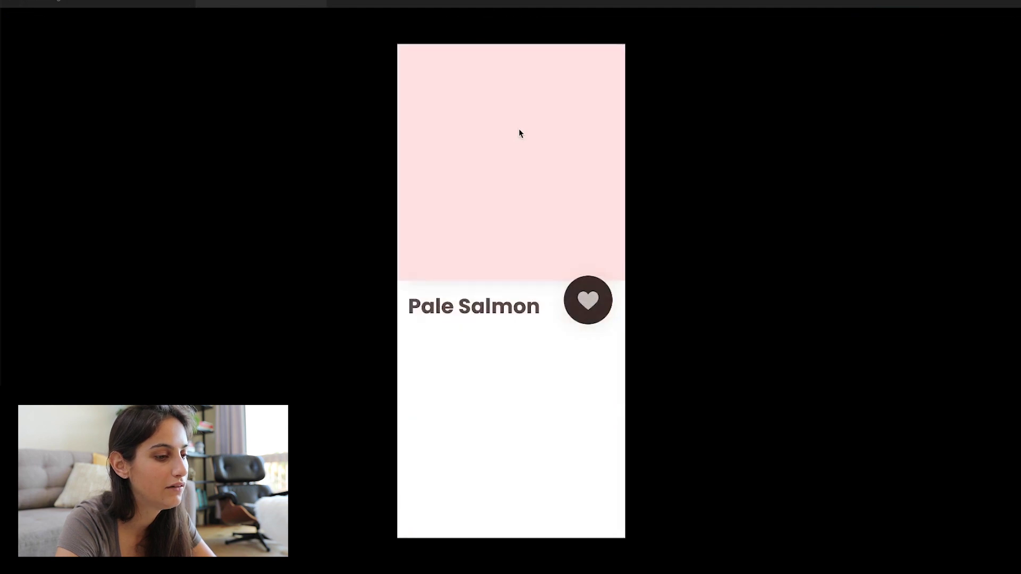
click(472, 145)
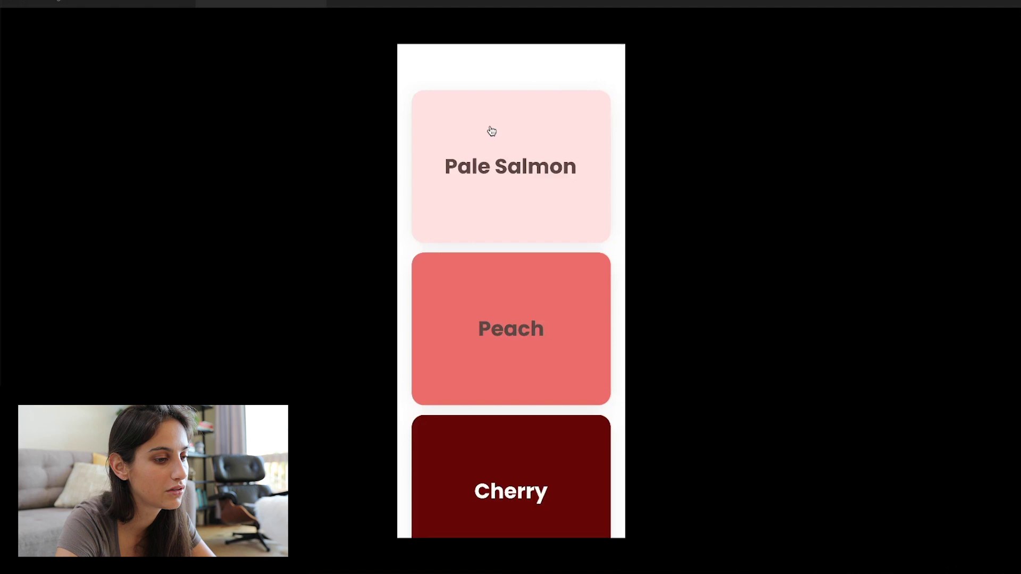
click(491, 131)
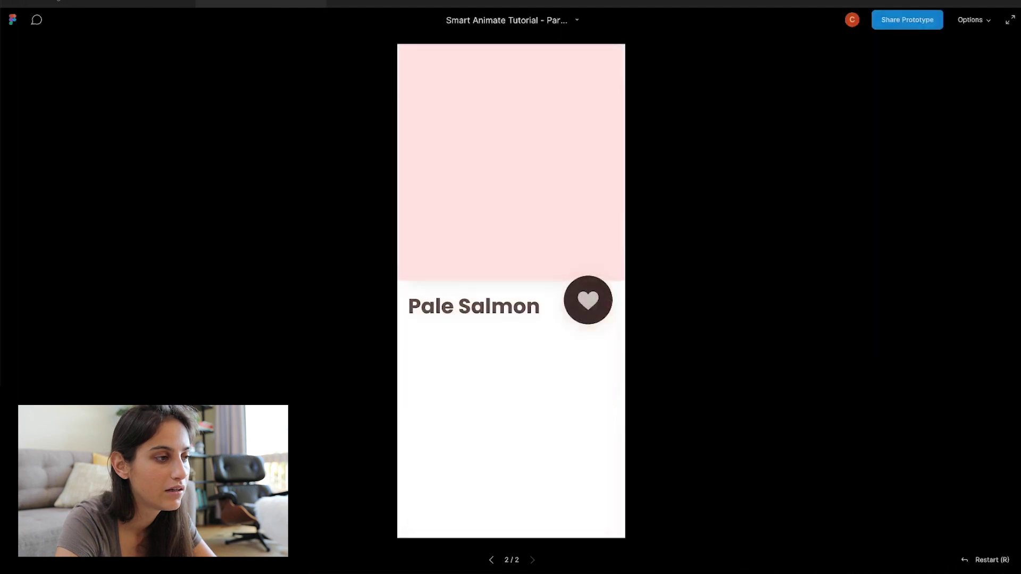
click(134, 3)
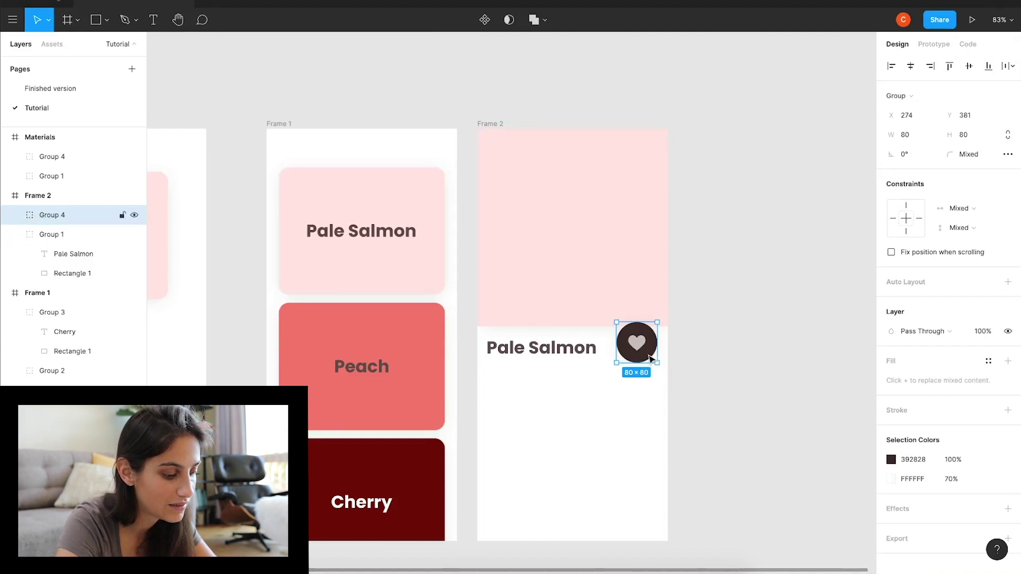
Copy the heart button and paste it into Frame 1
key(super+c)
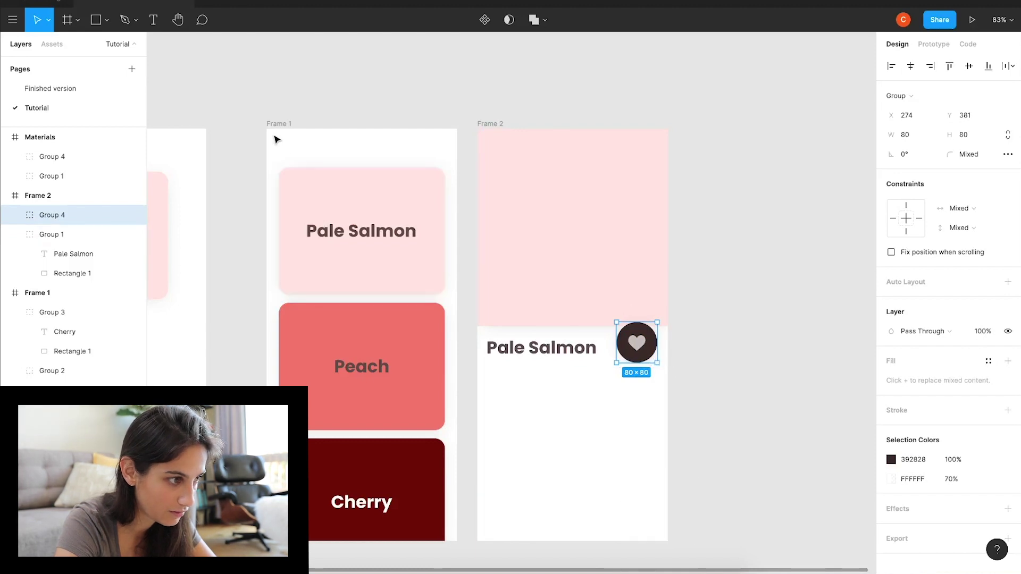
click(267, 120)
click(268, 122)
key(super+v)
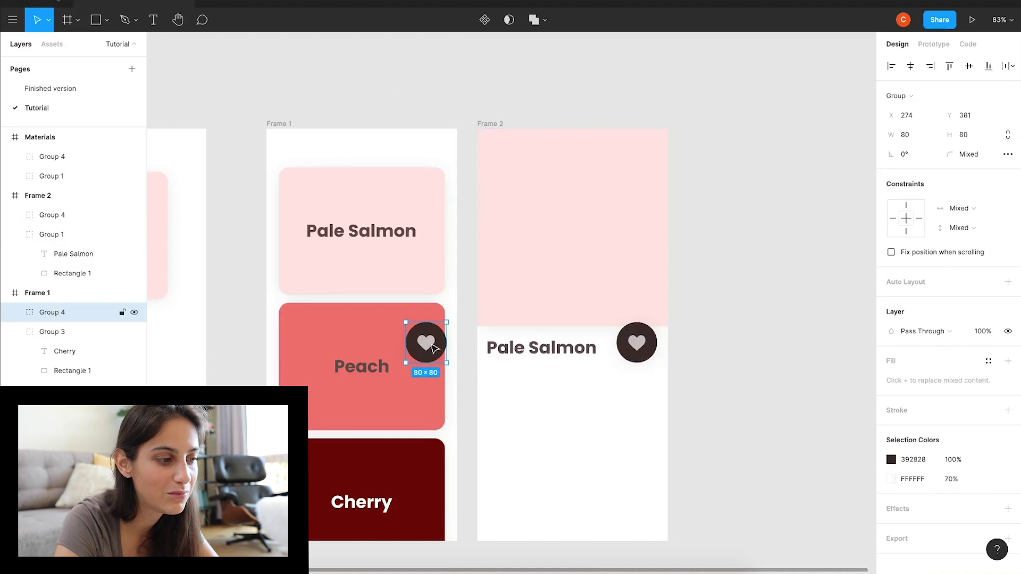
Push the heart past Frame 1's right edge to X 384, then reopen the preview
key(shift+Right)
key(shift+Right)
key(shift+Right)
key(shift+Right)
key(shift+Right)
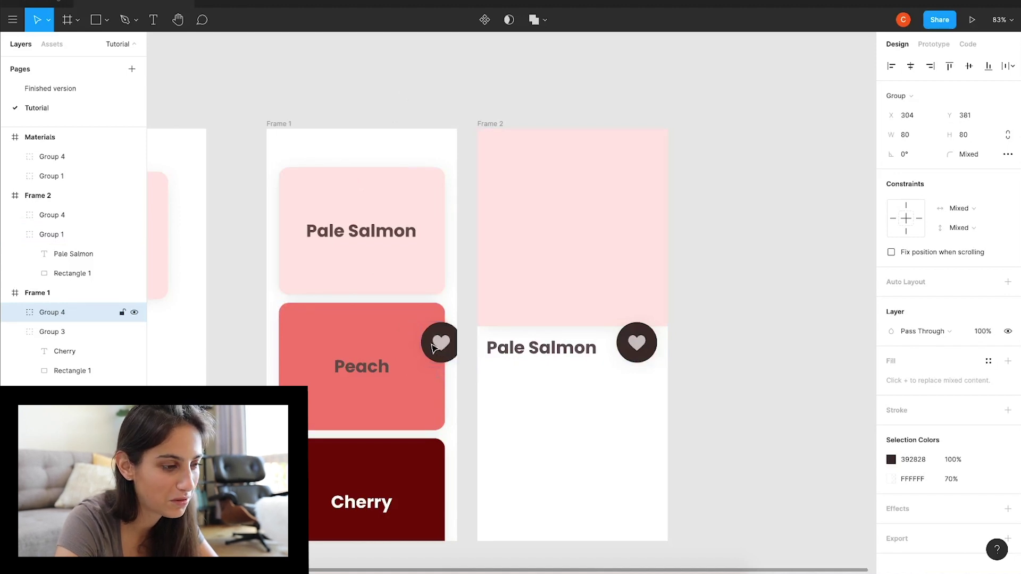
key(shift+Right)
key(shift+Right)
key(shift+Right)
key(shift+Right)
key(shift+Right)
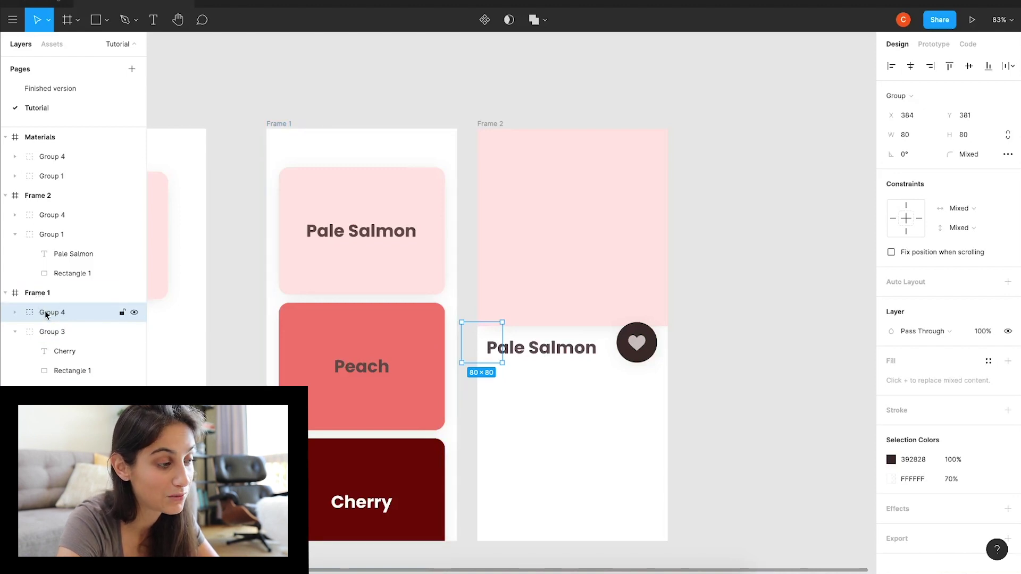
click(275, 4)
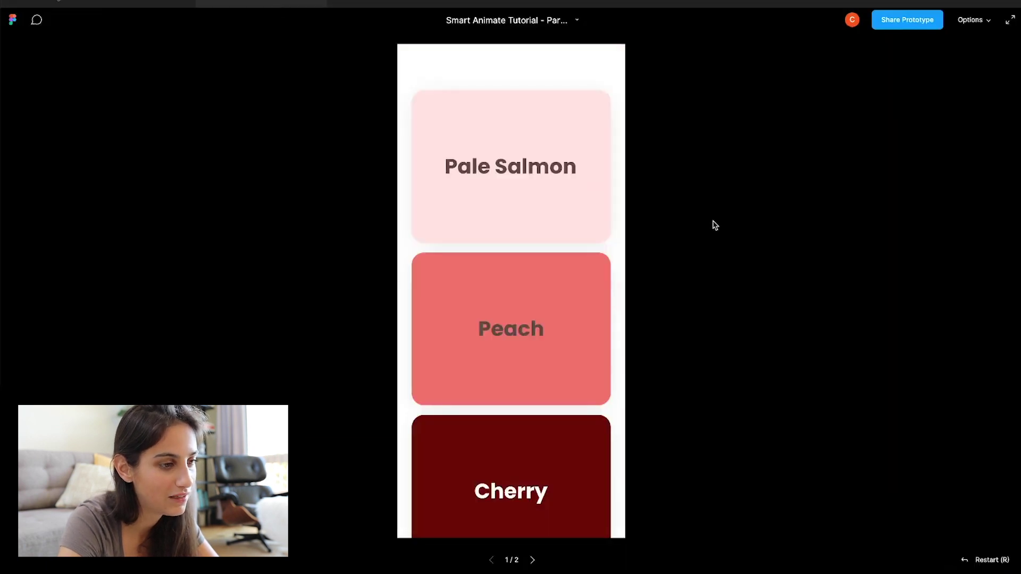
Set Group 4's layer opacity in Frame 1 to 0%, then preview tapping the Pale Salmon tile
click(587, 145)
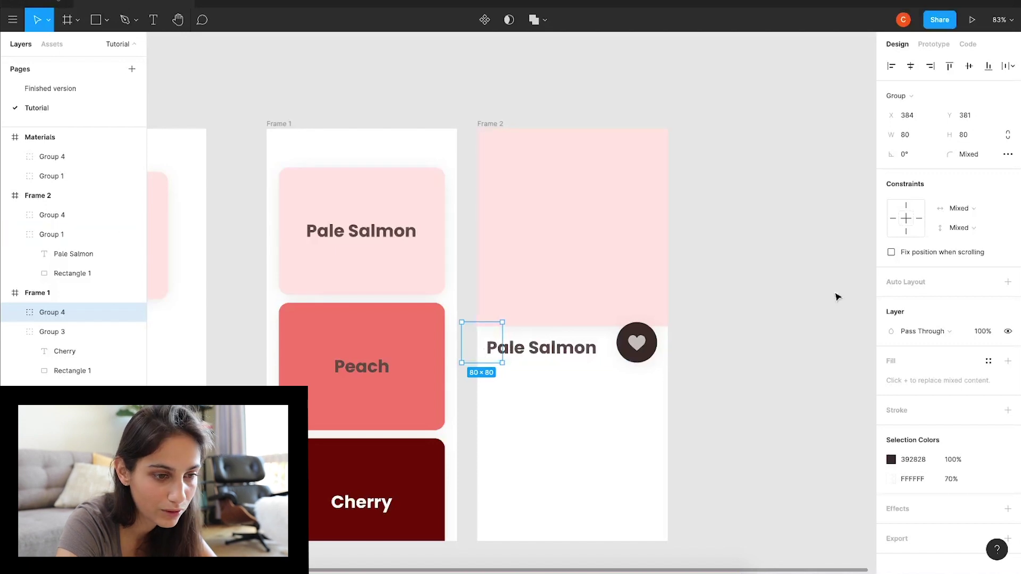
click(981, 331)
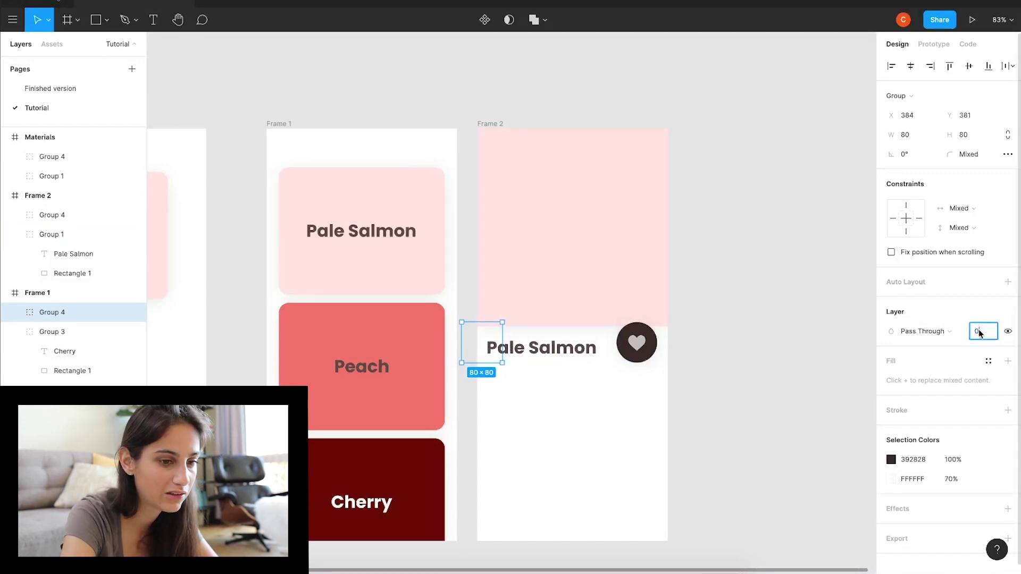
text(0)
key(Return)
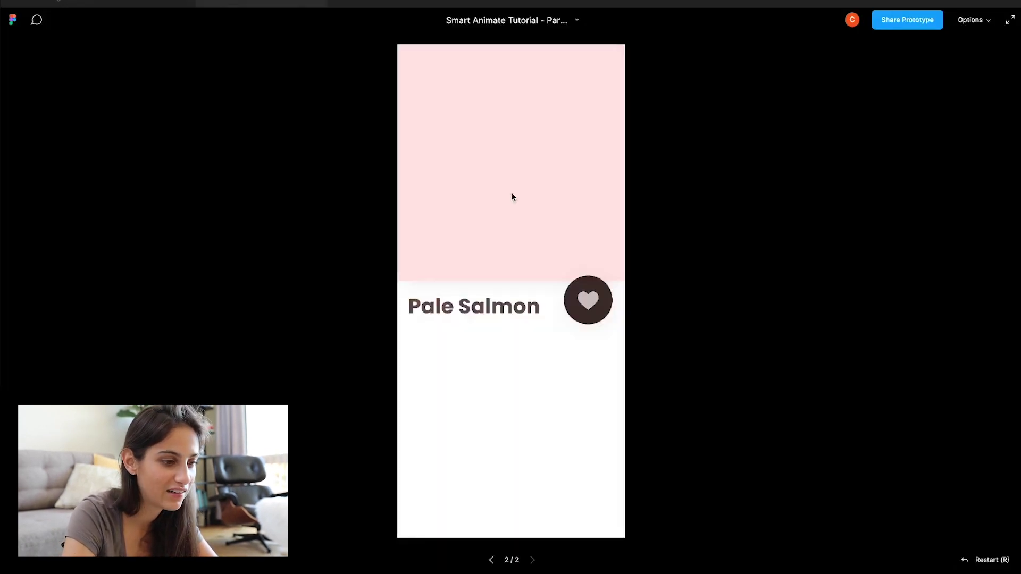
click(511, 192)
click(532, 187)
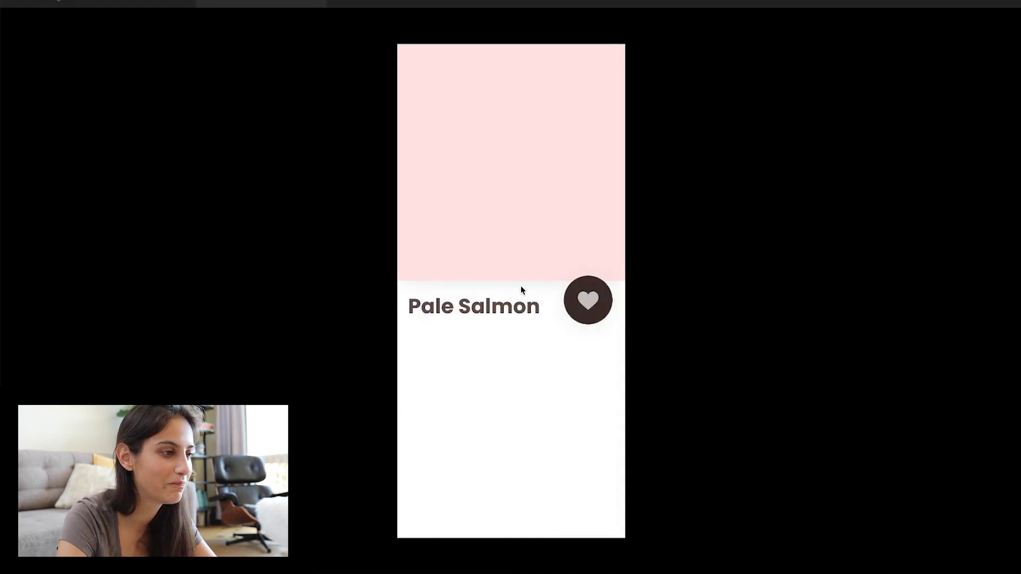
click(119, 3)
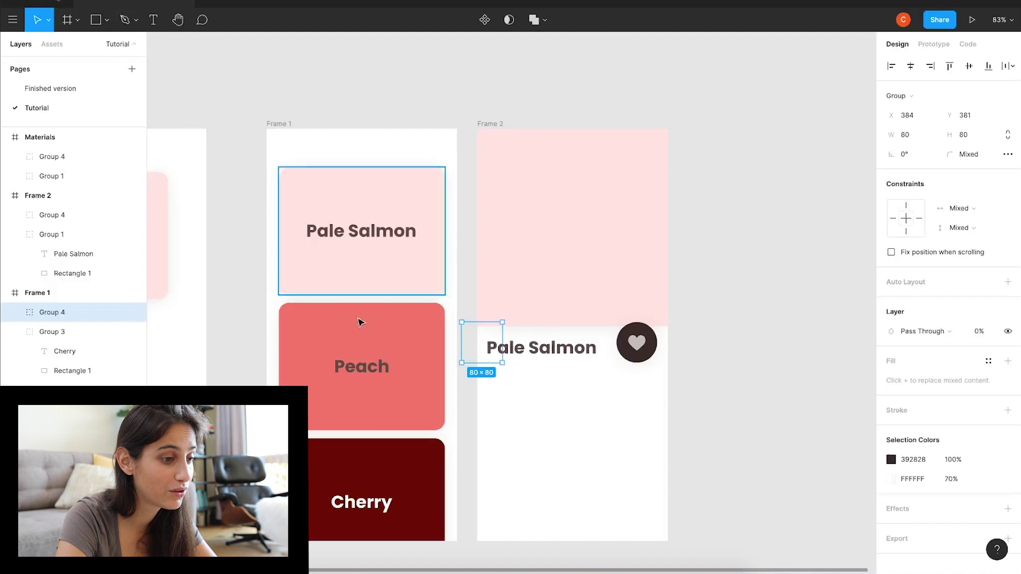